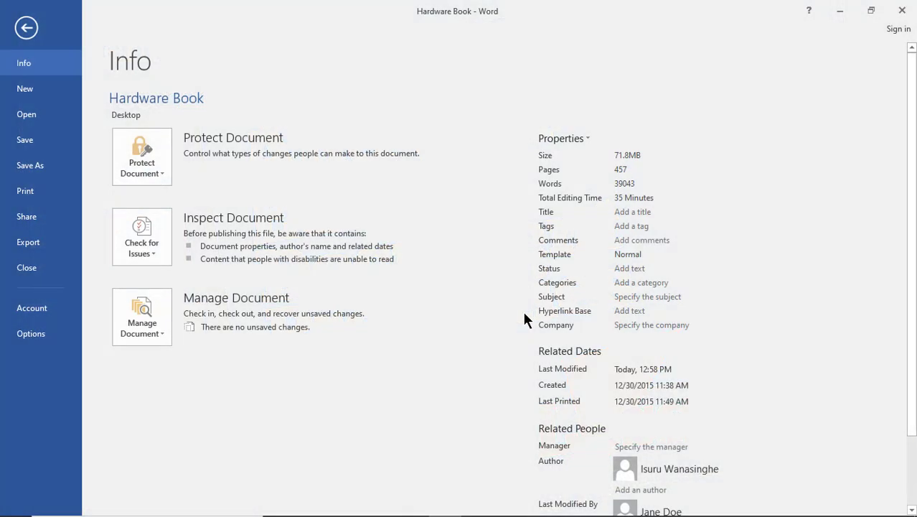
Open Advanced Properties and set the document title to 'Computer Hardware Book'
{"action": "left_click", "coordinate": [586, 138]}
{"action": "left_click", "coordinate": [603, 163]}
{"action": "left_click_drag", "start_coordinate": [478, 115], "coordinate": [381, 90]}
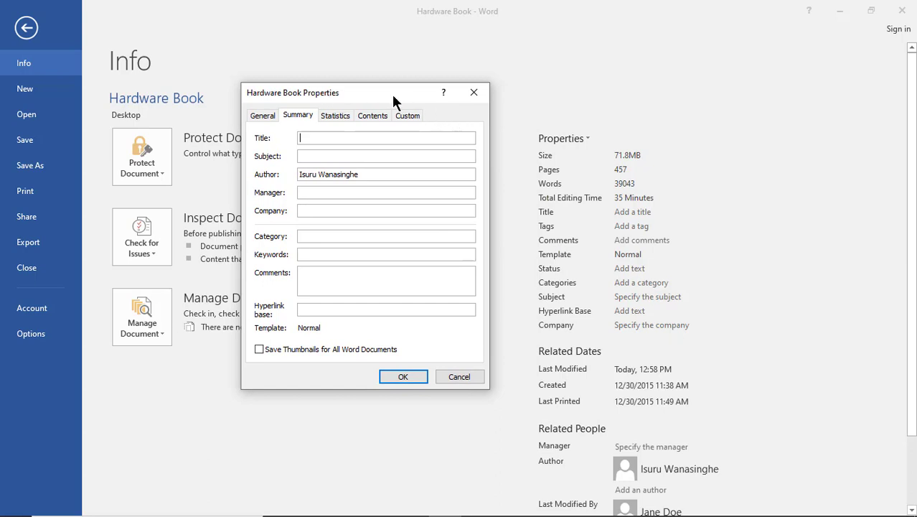
{"action": "type", "text": "C"}
{"action": "type", "text": "omputer Hardware Book"}
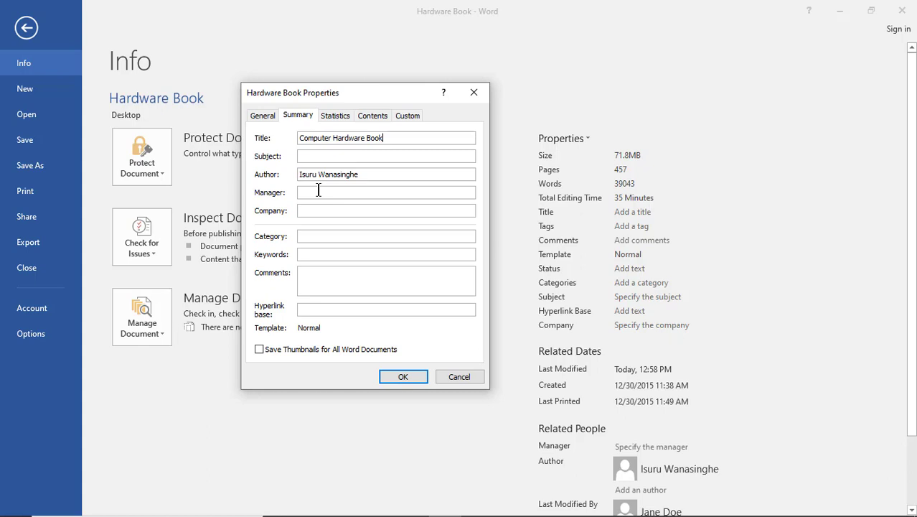
Enter company sltechyguy LLC, category IT, keywords 'hardware; it; motherboard' and comment 'This is the final draft.'
{"action": "left_click", "coordinate": [314, 209]}
{"action": "type", "text": "sl"}
{"action": "type", "text": "techyguy LLC"}
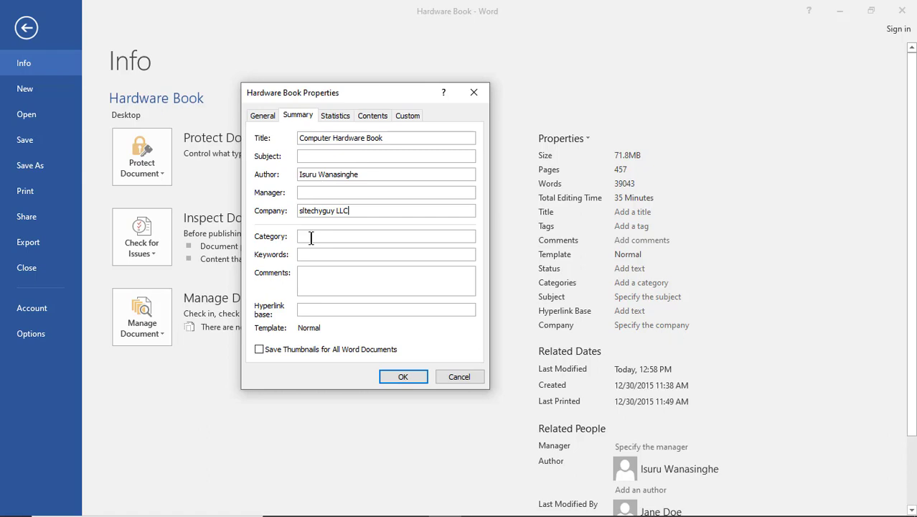
{"action": "left_click", "coordinate": [311, 236]}
{"action": "type", "text": "IT"}
{"action": "left_click", "coordinate": [304, 255]}
{"action": "type", "text": "hardware;"}
{"action": "type", "text": " it; "}
{"action": "type", "text": "motherboard"}
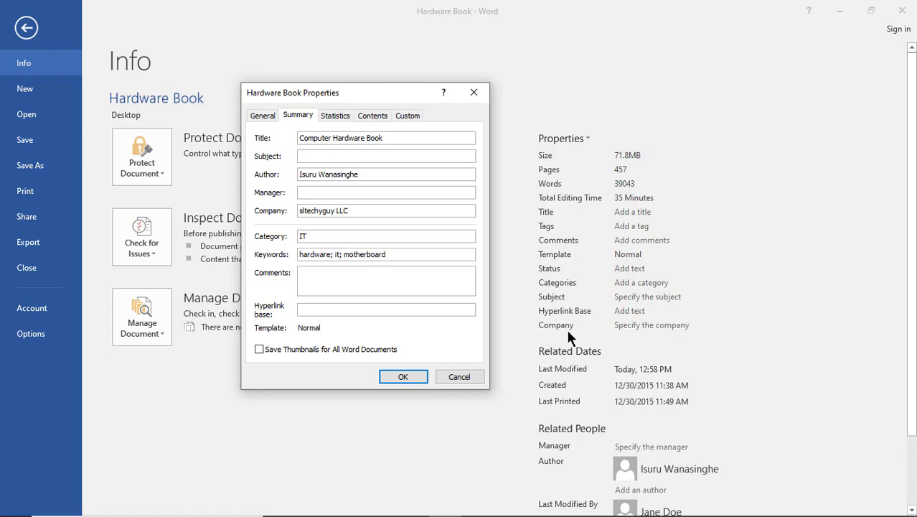
{"action": "left_click", "coordinate": [334, 277]}
{"action": "type", "text": "This is the final"}
{"action": "type", "text": " draft."}
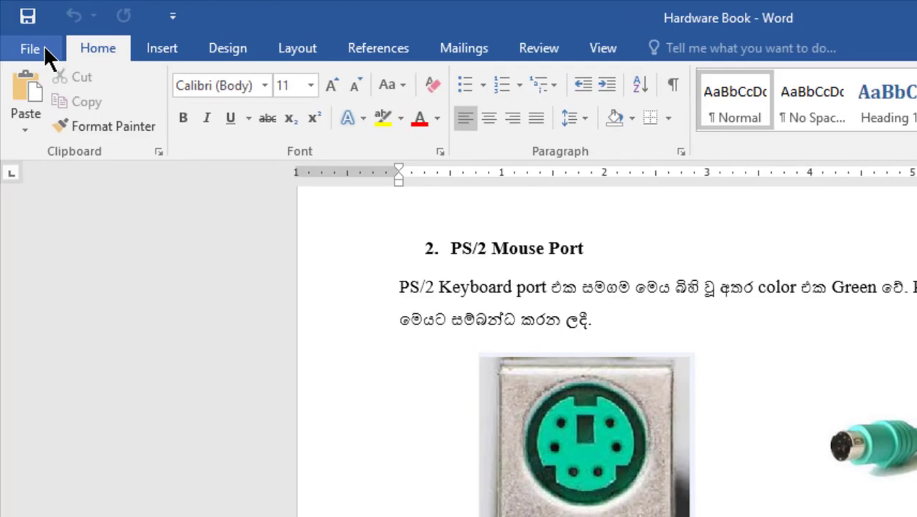
Open the File tab's Info page for the Hardware Book document
{"action": "left_click", "coordinate": [44, 50]}
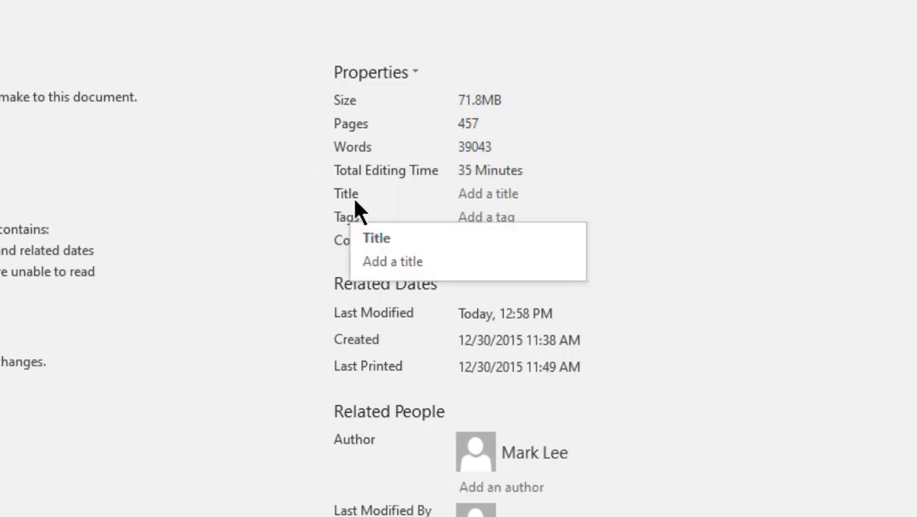
{"action": "left_click", "coordinate": [522, 195]}
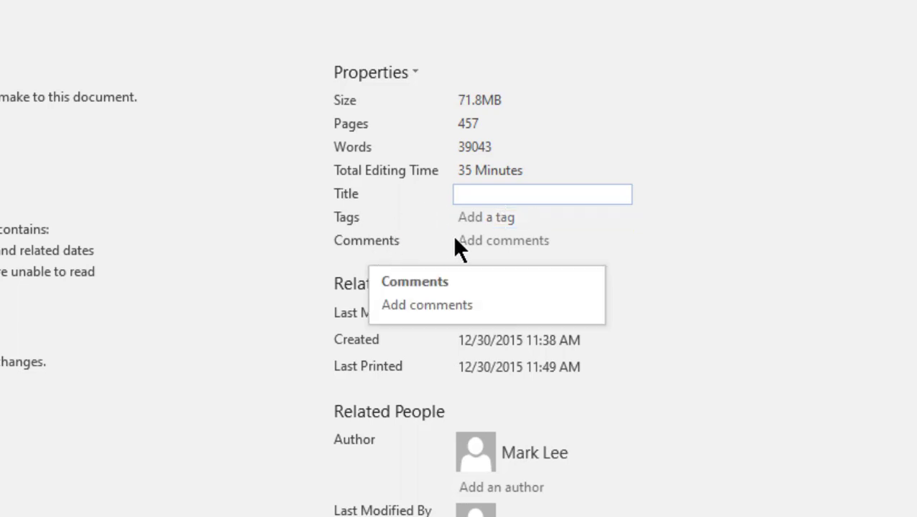
{"action": "left_click", "coordinate": [401, 319]}
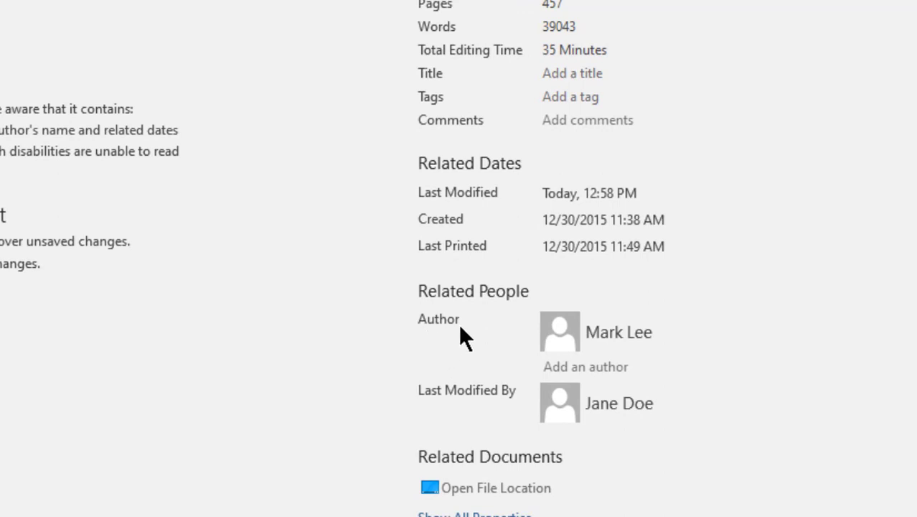
{"action": "mouse_move", "coordinate": [593, 343]}
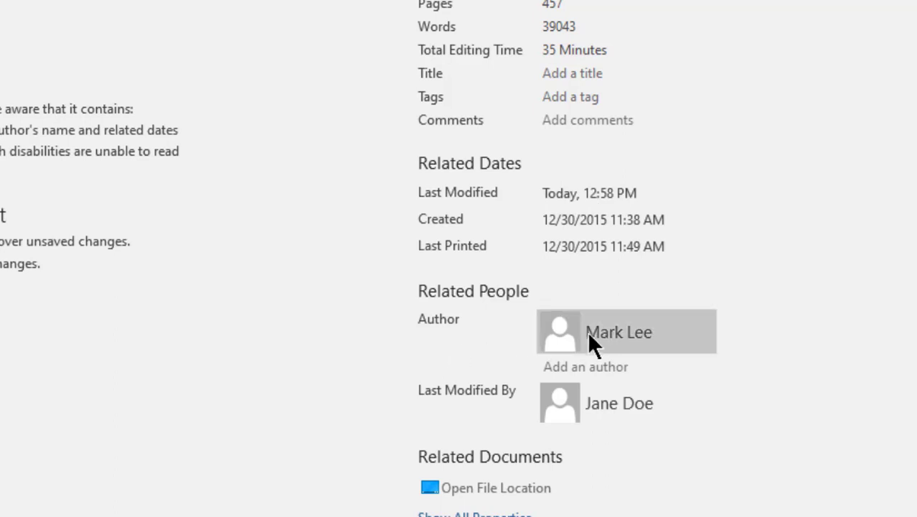
{"action": "mouse_move", "coordinate": [635, 337]}
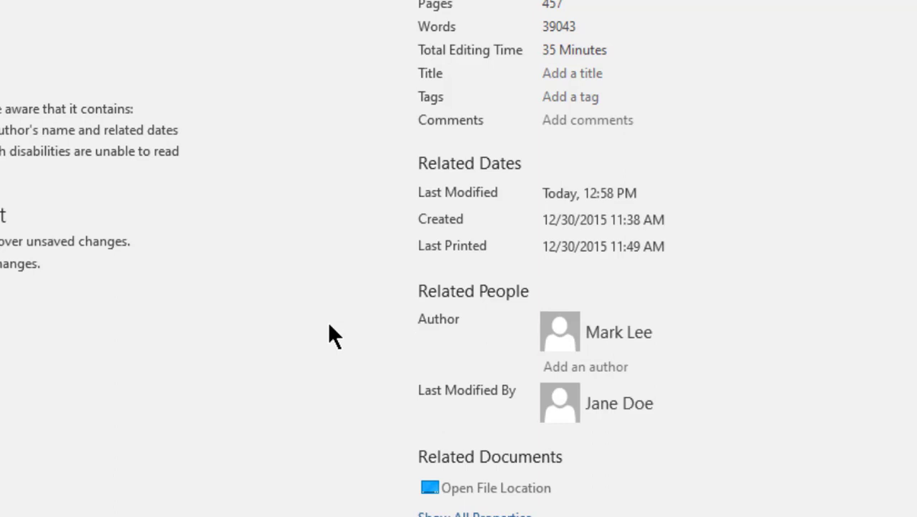
Remove the current author and enter a new person's name as the only author
{"action": "right_click", "coordinate": [665, 333]}
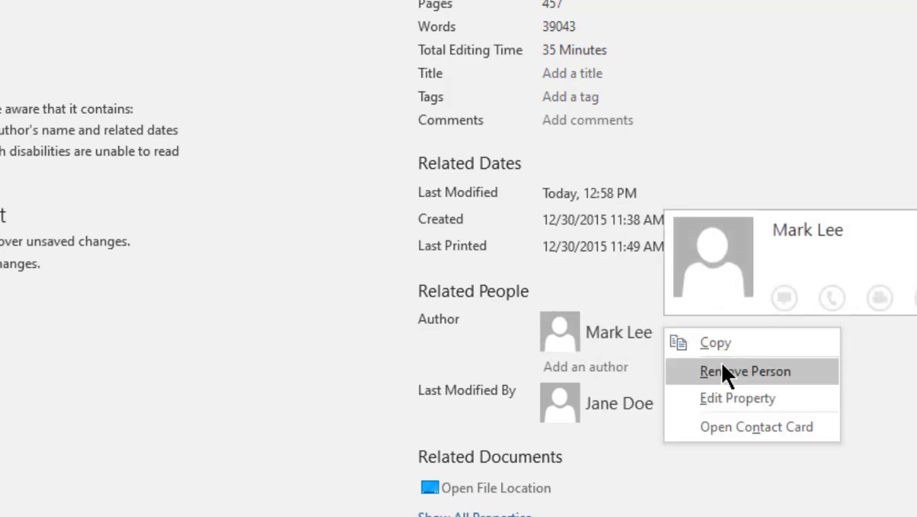
{"action": "left_click", "coordinate": [750, 373]}
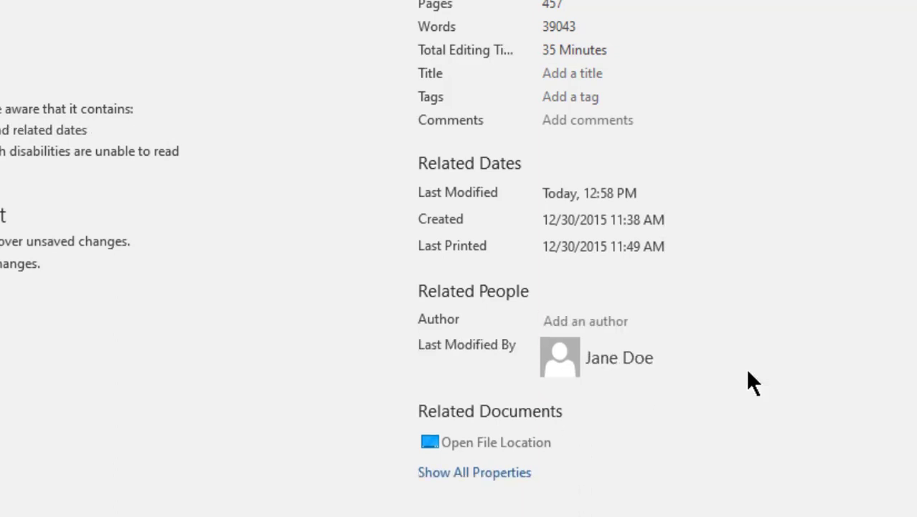
{"action": "left_click", "coordinate": [610, 323]}
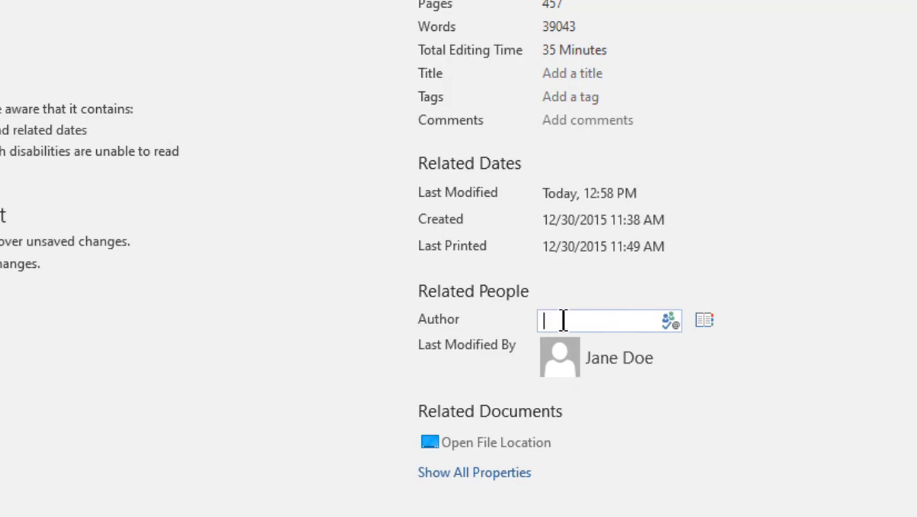
{"action": "type", "text": "Isuu "}
{"action": "type", "text": "Wanasing"}
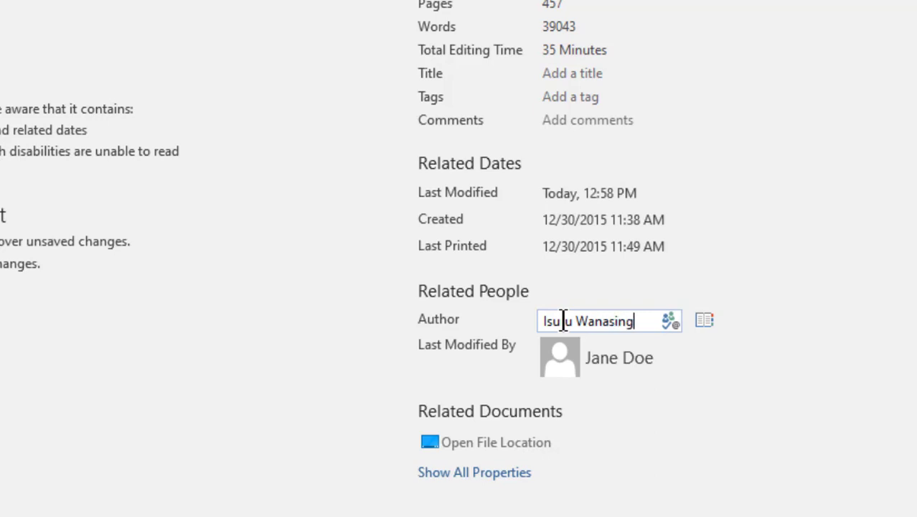
{"action": "type", "text": "he"}
{"action": "mouse_move", "coordinate": [604, 368]}
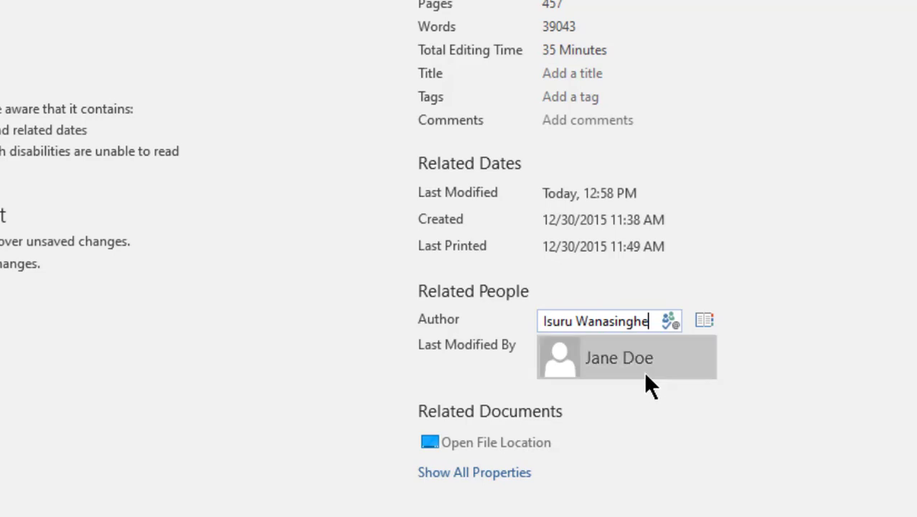
{"action": "left_click", "coordinate": [665, 408]}
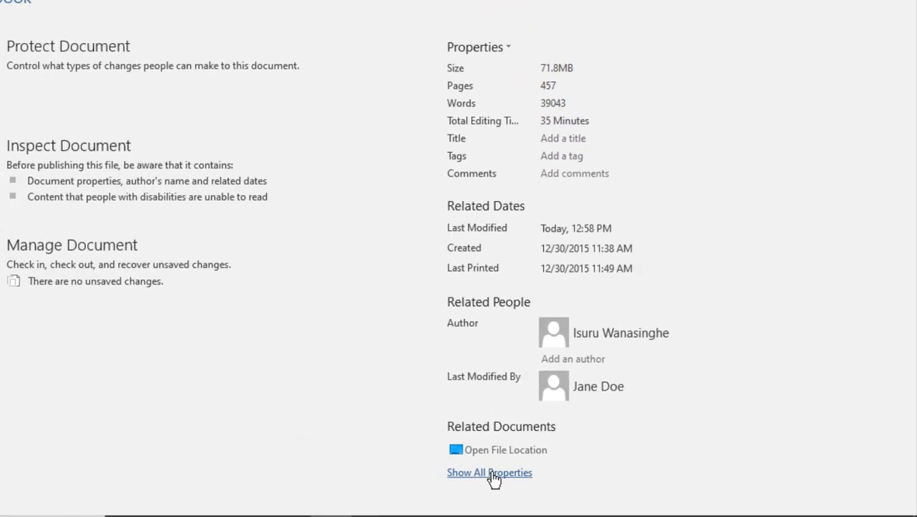
Show all document properties and open the Properties dropdown with Advanced Properties
{"action": "left_click", "coordinate": [318, 457]}
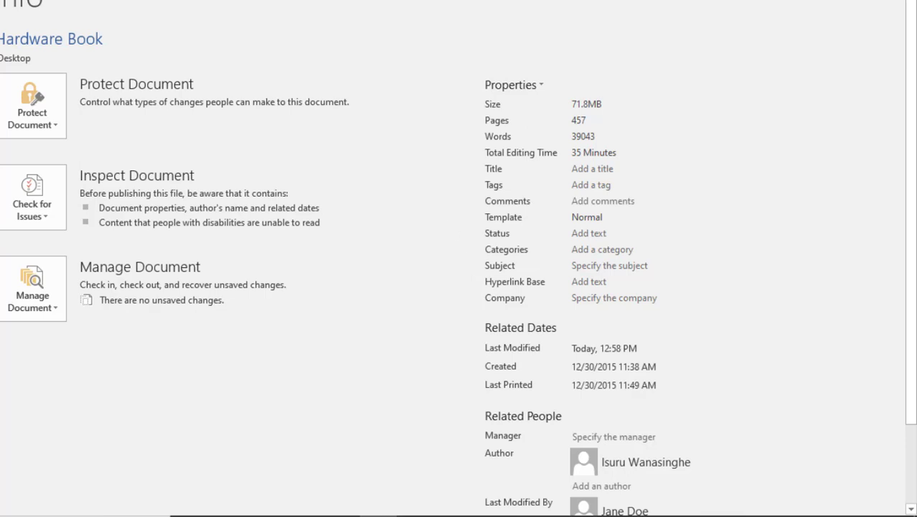
{"action": "left_click", "coordinate": [541, 85]}
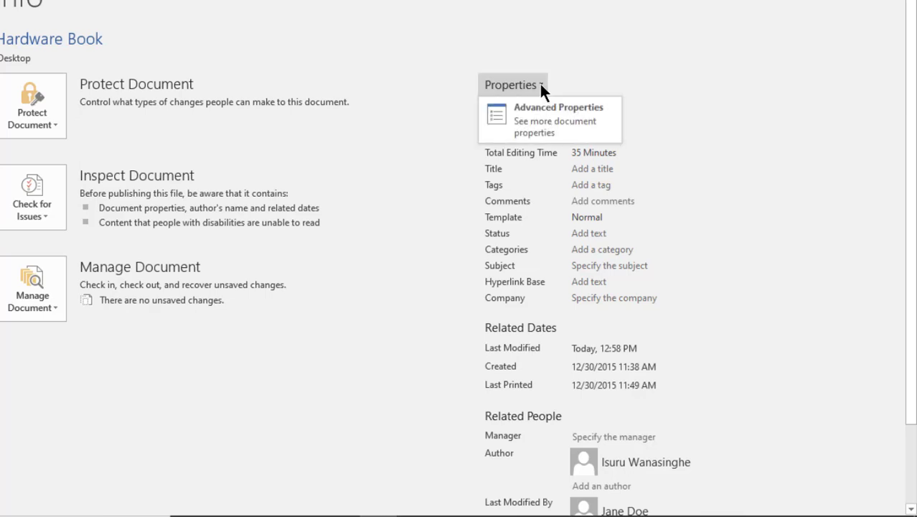
In Advanced Properties, set title 'Computer Hardware Book', company sltechyguy LLC and category IT
{"action": "left_click", "coordinate": [559, 116]}
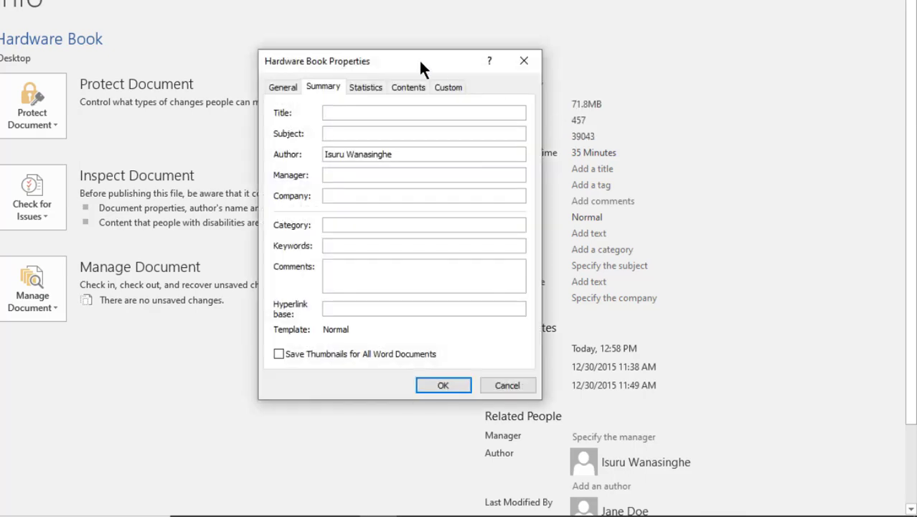
{"action": "left_click_drag", "start_coordinate": [420, 66], "coordinate": [307, 38]}
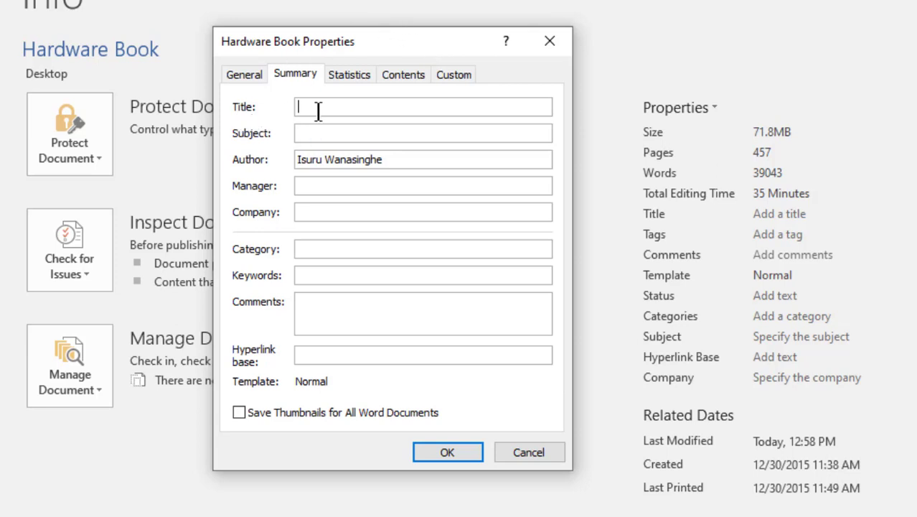
{"action": "type", "text": "C"}
{"action": "type", "text": "omputer "}
{"action": "type", "text": "Hardw"}
{"action": "type", "text": "are B"}
{"action": "type", "text": "ook"}
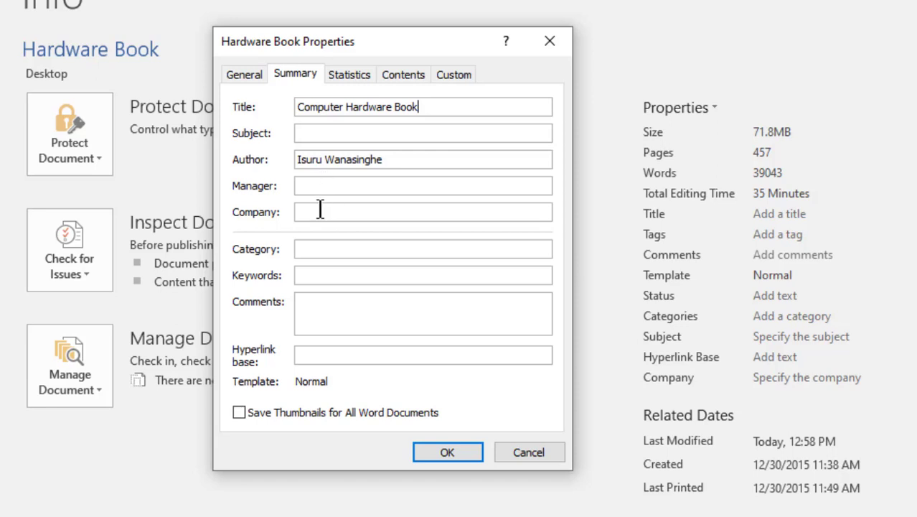
{"action": "left_click", "coordinate": [320, 209]}
{"action": "type", "text": "sltechy"}
{"action": "type", "text": "guy LL"}
{"action": "type", "text": "C"}
{"action": "left_click", "coordinate": [314, 251]}
{"action": "type", "text": "IT"}
{"action": "left_click", "coordinate": [304, 277]}
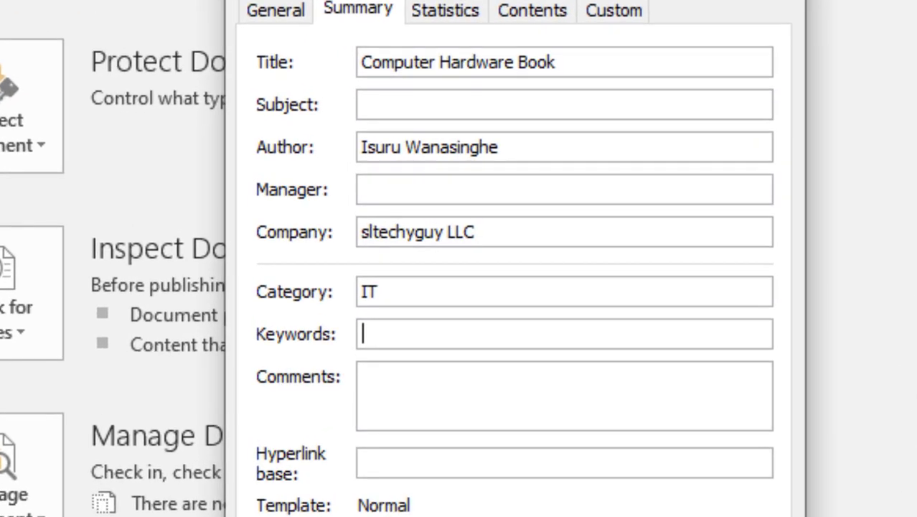
{"action": "type", "text": "h"}
{"action": "type", "text": "ardware"}
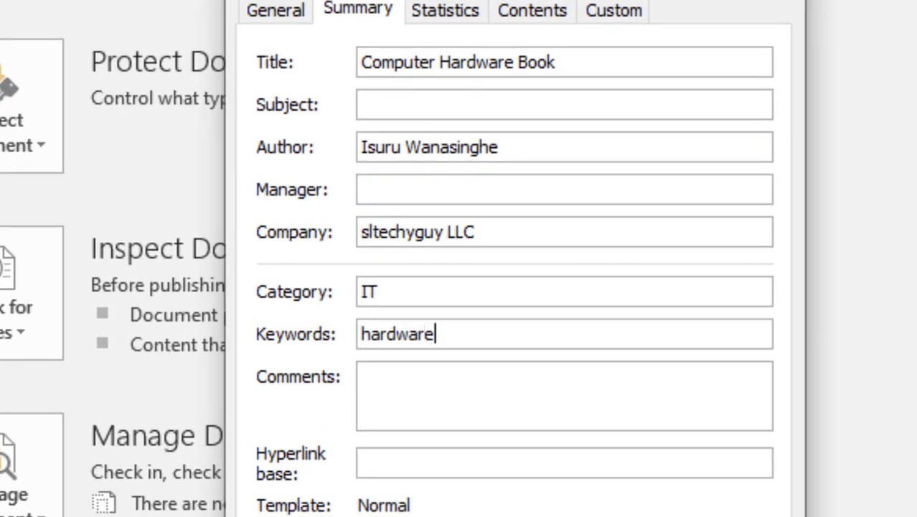
{"action": "type", "text": ";"}
{"action": "type", "text": "it"}
{"action": "type", "text": ";"}
{"action": "type", "text": " mother"}
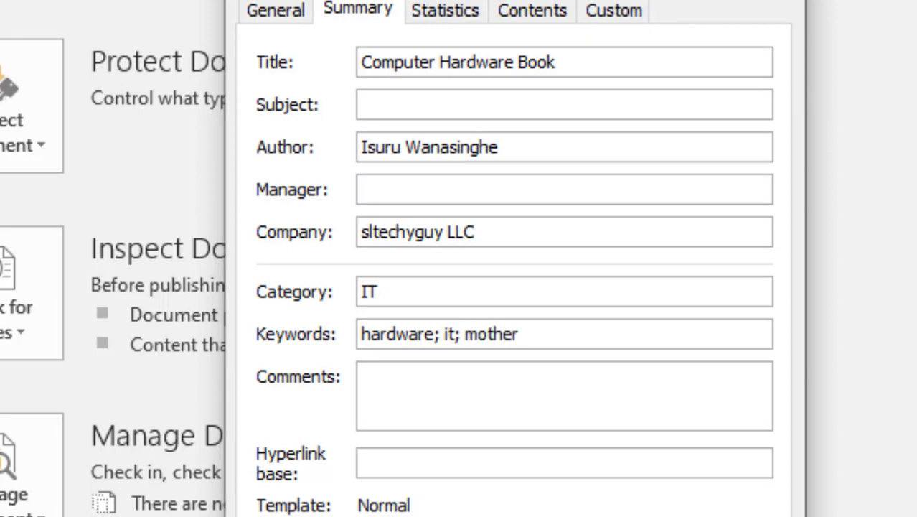
{"action": "type", "text": "board"}
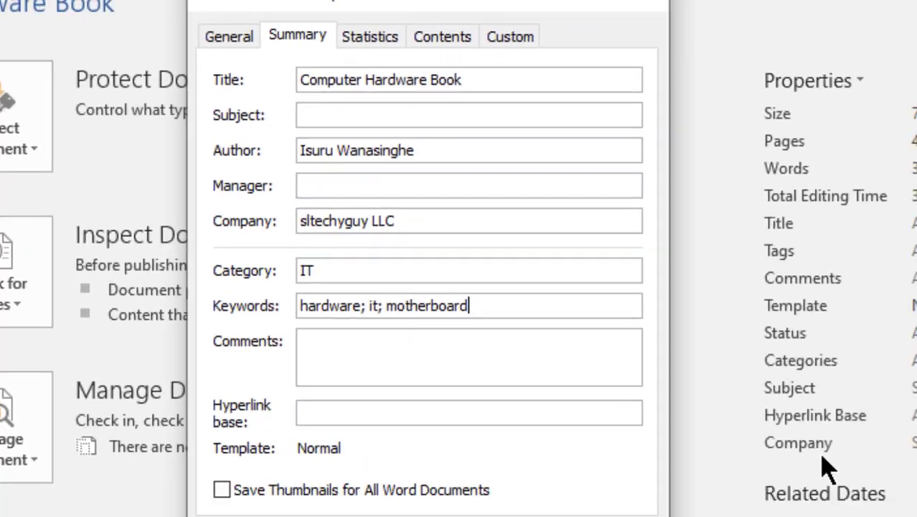
{"action": "left_click", "coordinate": [293, 313]}
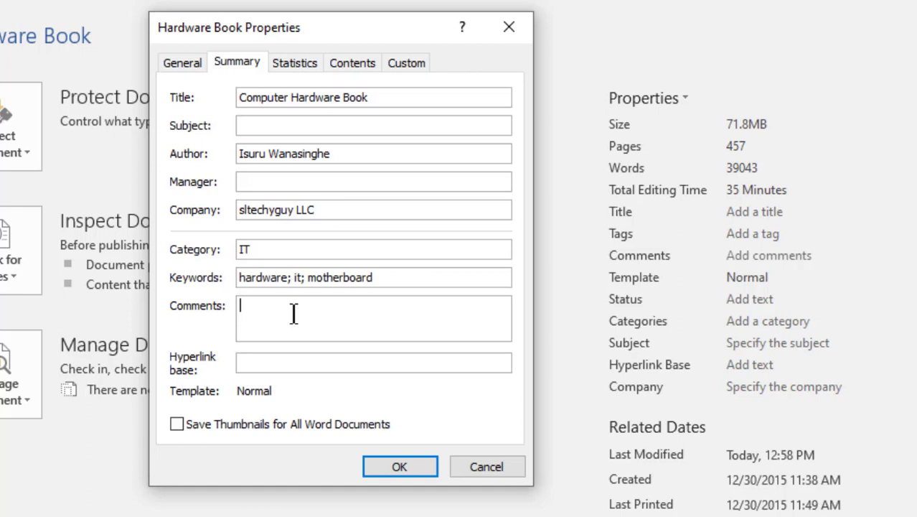
{"action": "type", "text": "Th"}
{"action": "type", "text": "is is the"}
{"action": "type", "text": " final "}
{"action": "type", "text": "draft"}
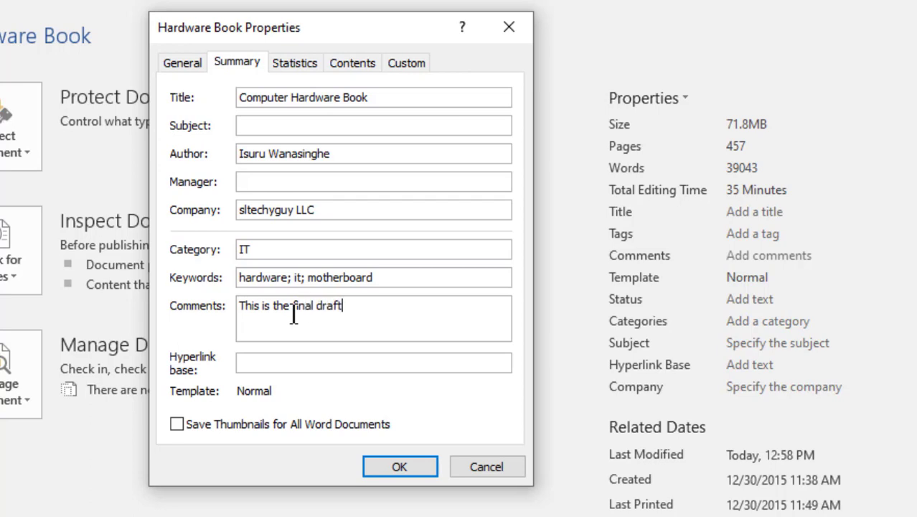
{"action": "type", "text": "."}
{"action": "left_click", "coordinate": [269, 362]}
{"action": "type", "text": "www"}
{"action": "type", "text": ".sltech"}
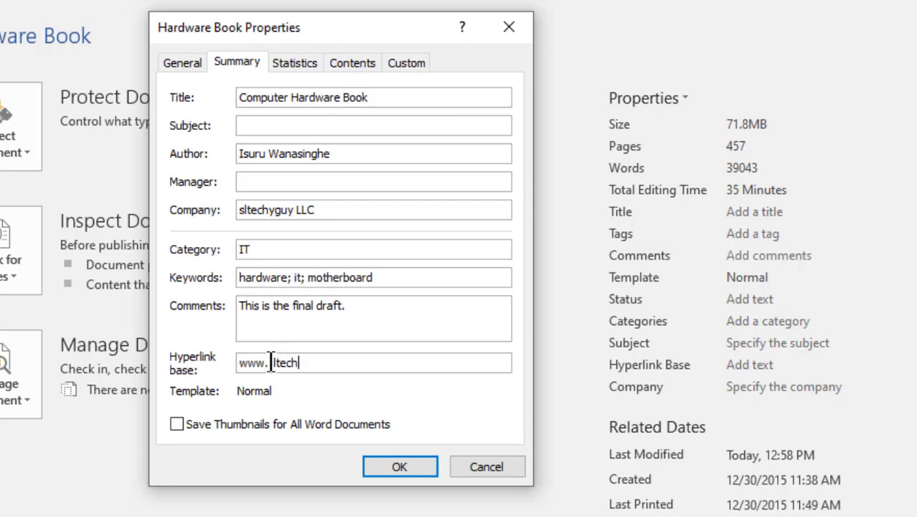
{"action": "type", "text": "yguy"}
{"action": "type", "text": ".lk"}
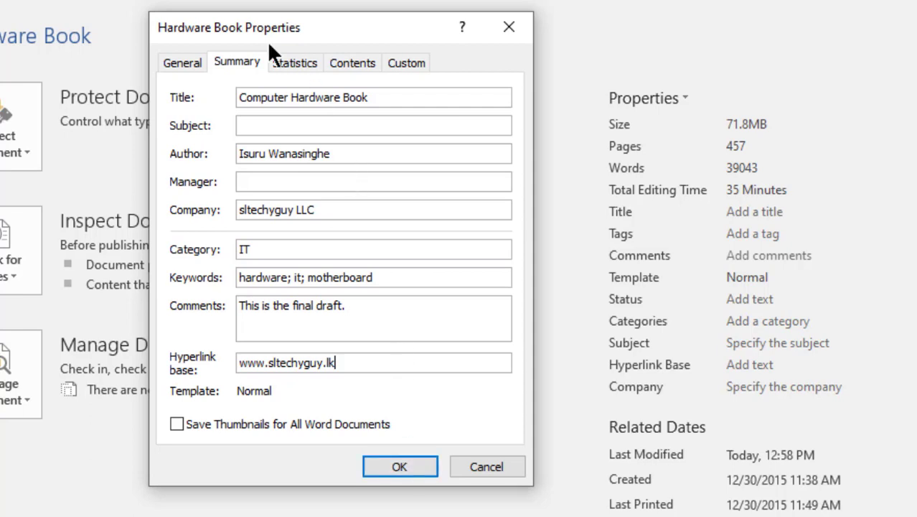
Review the General and Statistics tabs, then switch to the Custom tab
{"action": "left_click", "coordinate": [182, 63]}
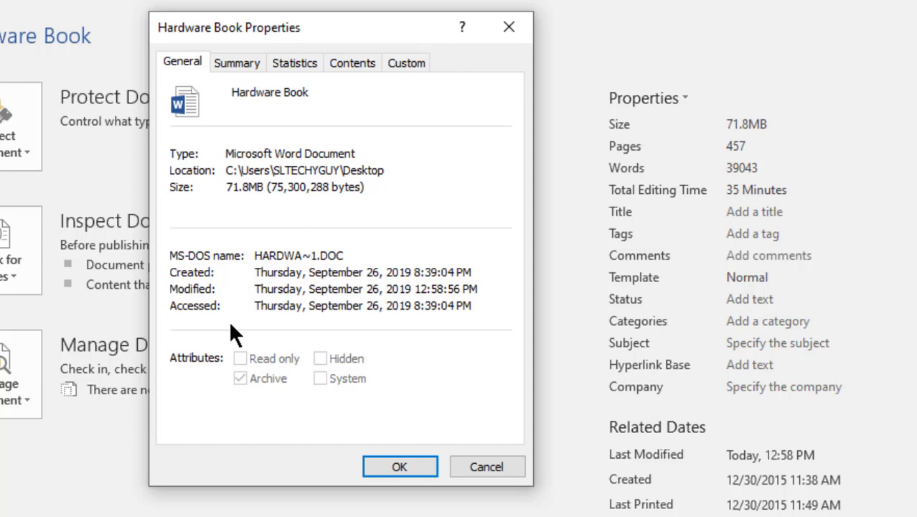
{"action": "left_click", "coordinate": [295, 62]}
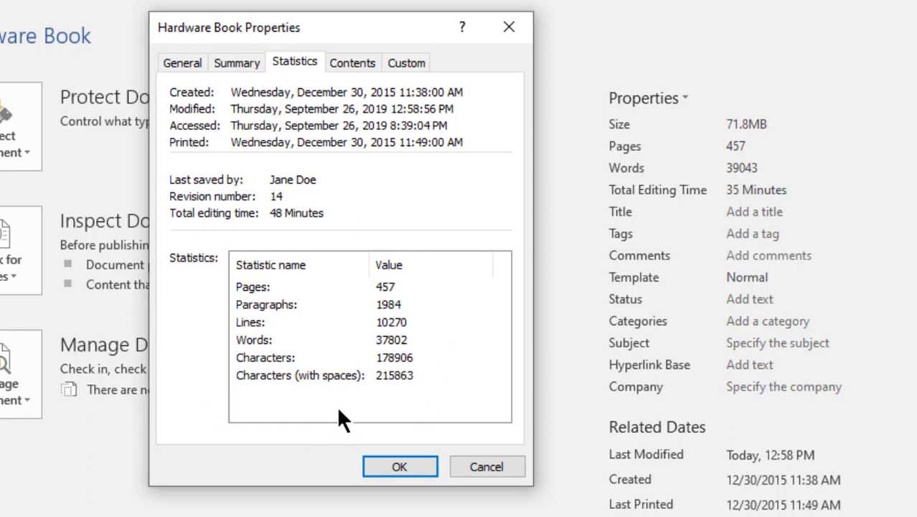
{"action": "left_click", "coordinate": [406, 62]}
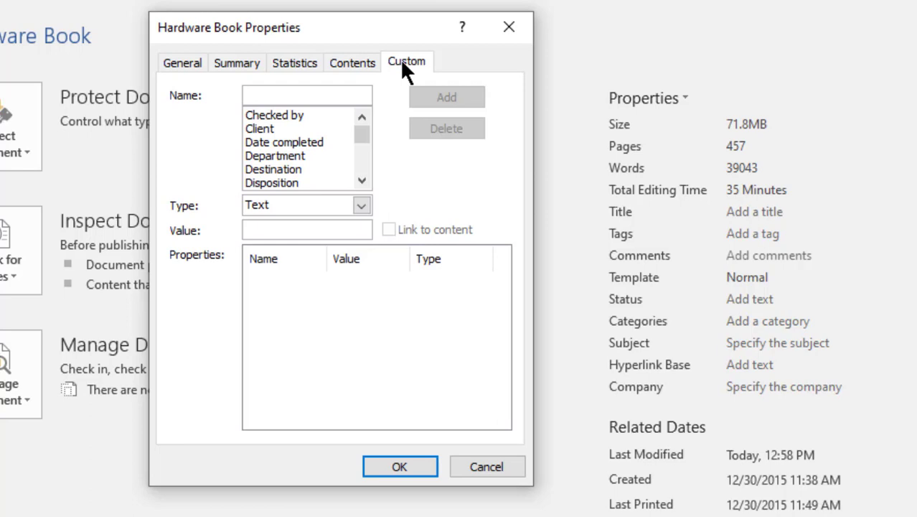
Add custom properties Checked by, with the reviewer's name, and Department set to IT
{"action": "left_click", "coordinate": [297, 116]}
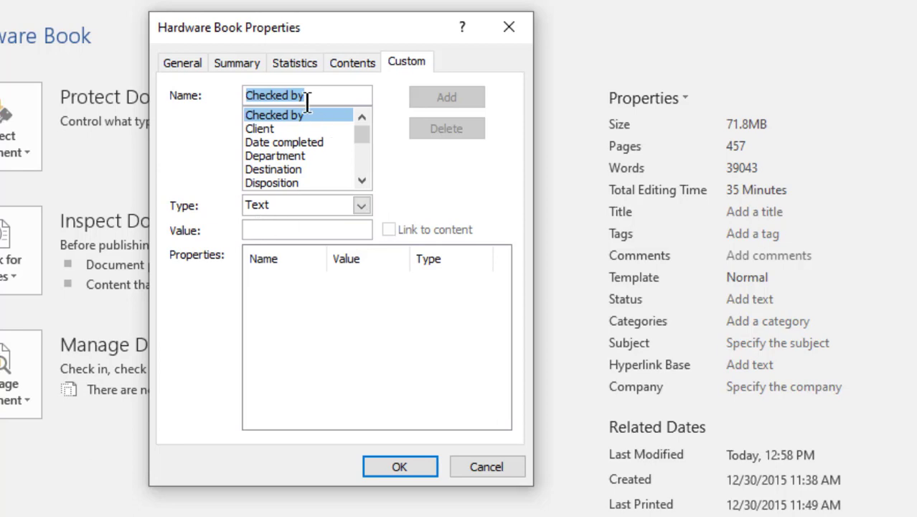
{"action": "left_click", "coordinate": [274, 228]}
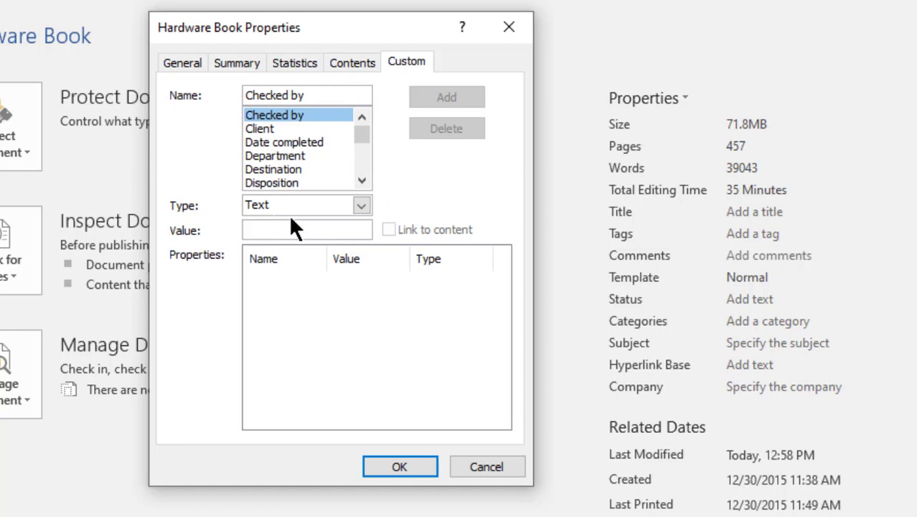
{"action": "type", "text": "Isuru"}
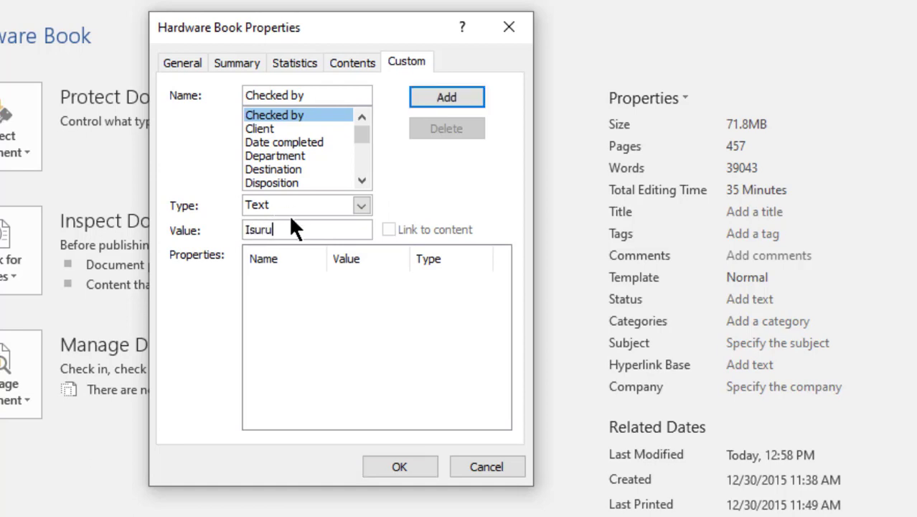
{"action": "left_click", "coordinate": [450, 92]}
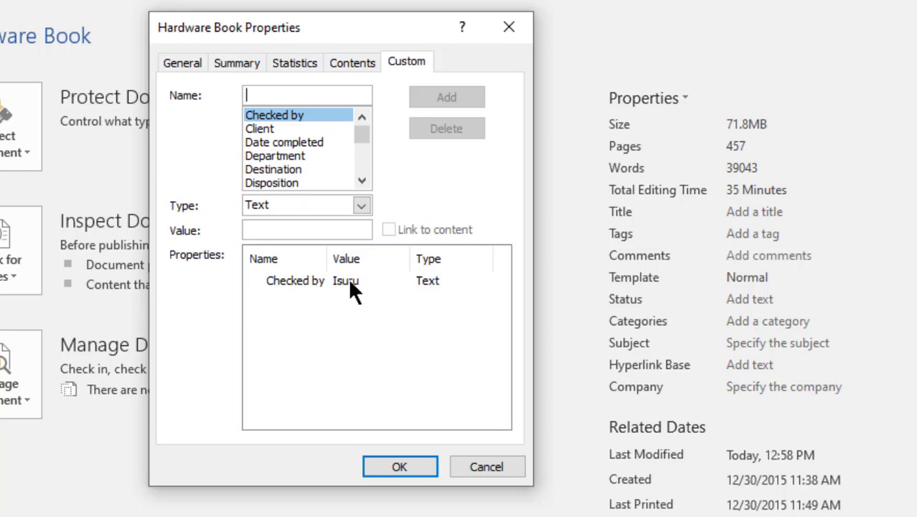
{"action": "left_click", "coordinate": [285, 157]}
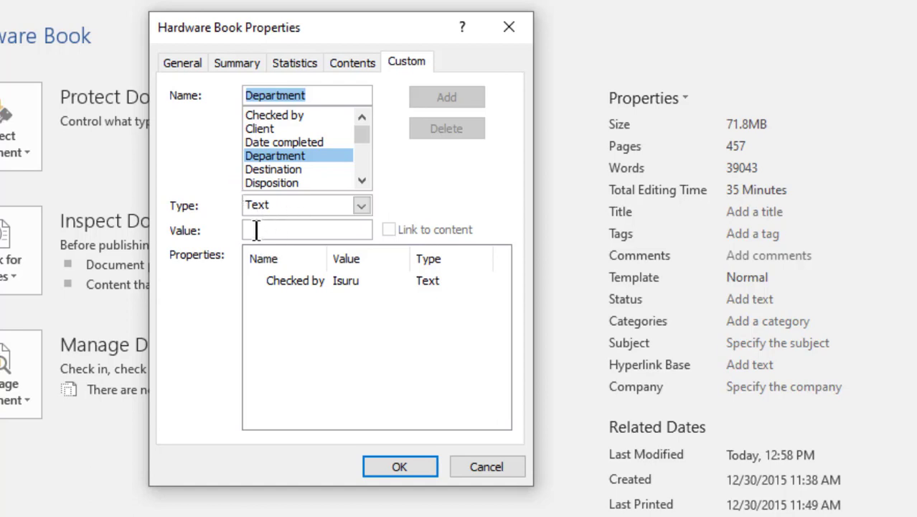
{"action": "left_click", "coordinate": [287, 231]}
{"action": "type", "text": "IT"}
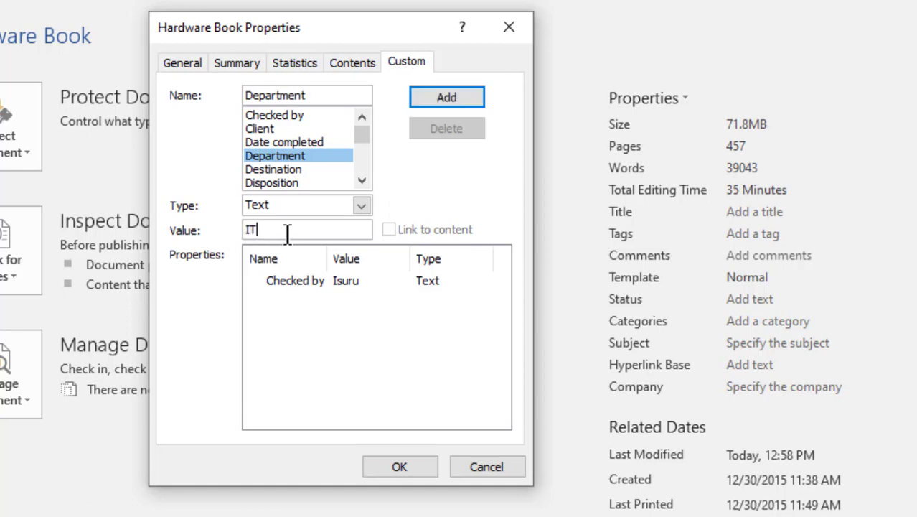
{"action": "left_click", "coordinate": [448, 96]}
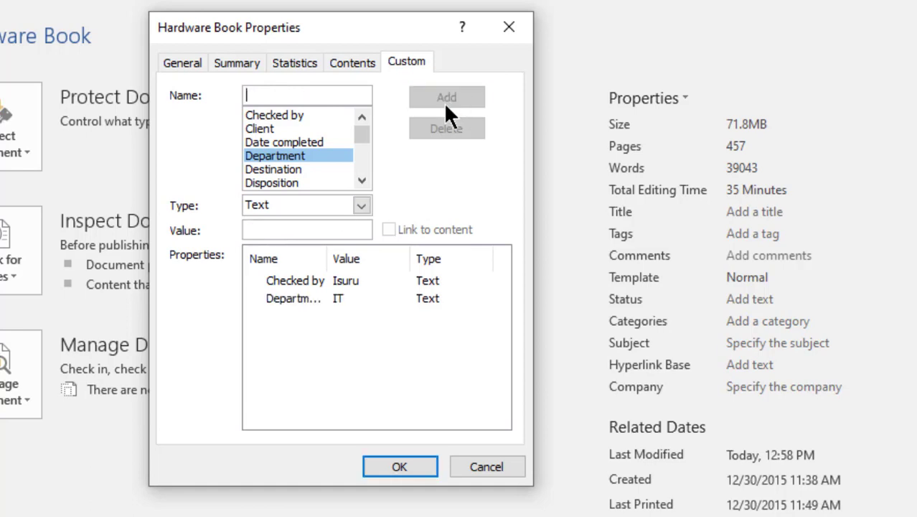
Add a Language custom property with the value 'Engllish, Sinhala'
{"action": "scroll", "coordinate": [295, 168], "scroll_direction": "down", "scroll_amount": 2}
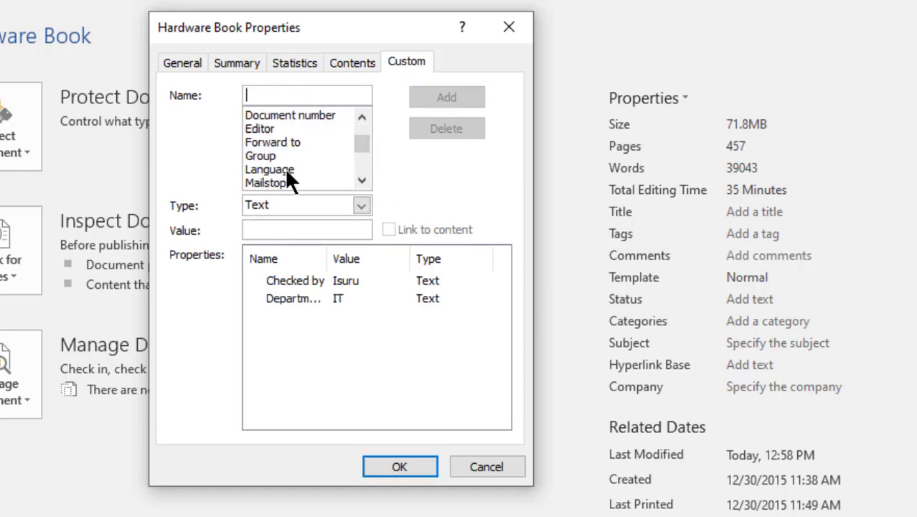
{"action": "left_click", "coordinate": [286, 171]}
{"action": "left_click", "coordinate": [284, 231]}
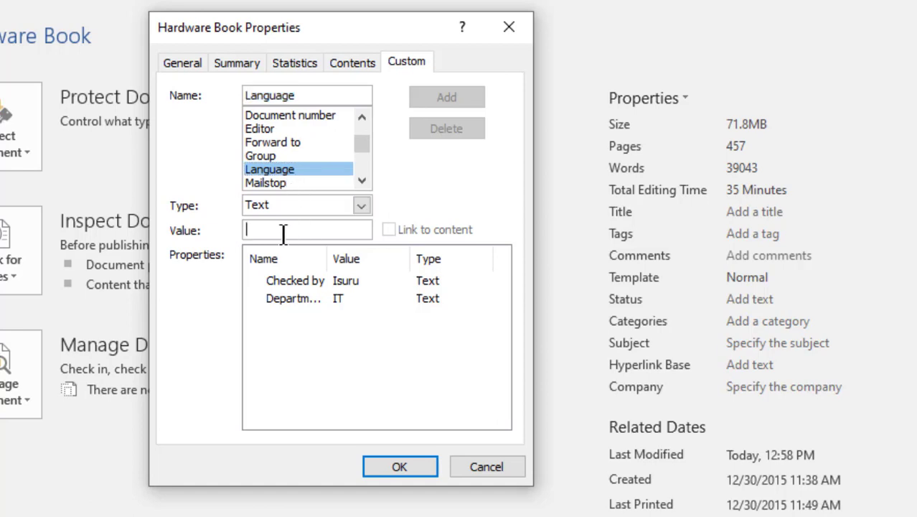
{"action": "type", "text": "En"}
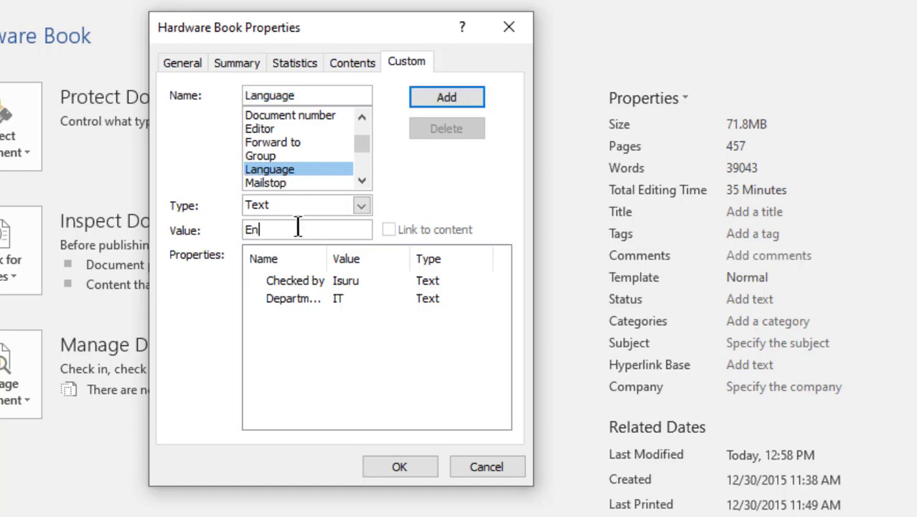
{"action": "type", "text": "gllish, S"}
{"action": "type", "text": "inhala"}
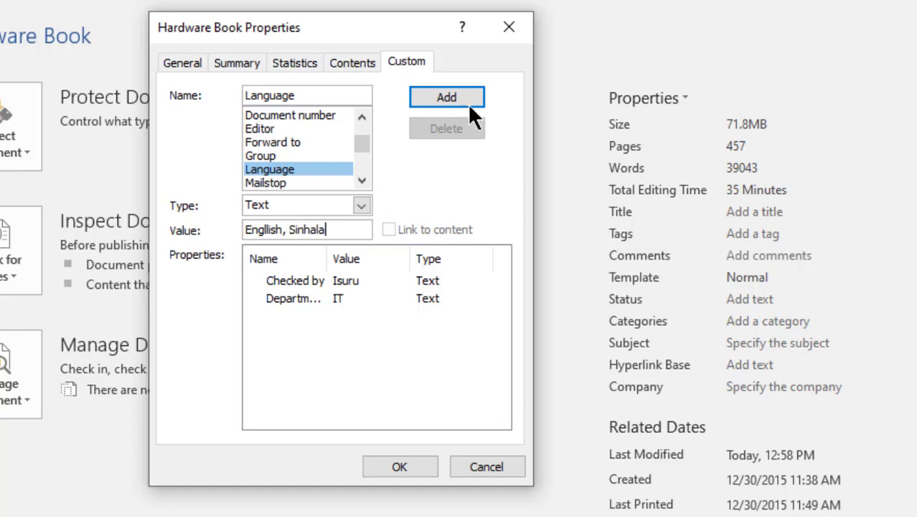
{"action": "left_click", "coordinate": [459, 94]}
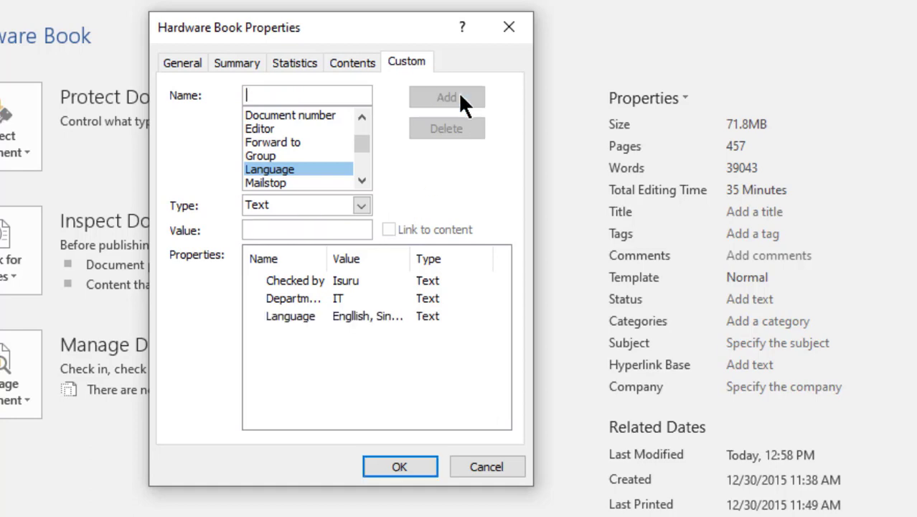
Add a custom property named Reviewed, type Yes or no, set to Yes
{"action": "left_click", "coordinate": [362, 178]}
{"action": "left_click", "coordinate": [361, 178]}
{"action": "left_click", "coordinate": [361, 179]}
{"action": "left_click", "coordinate": [361, 178]}
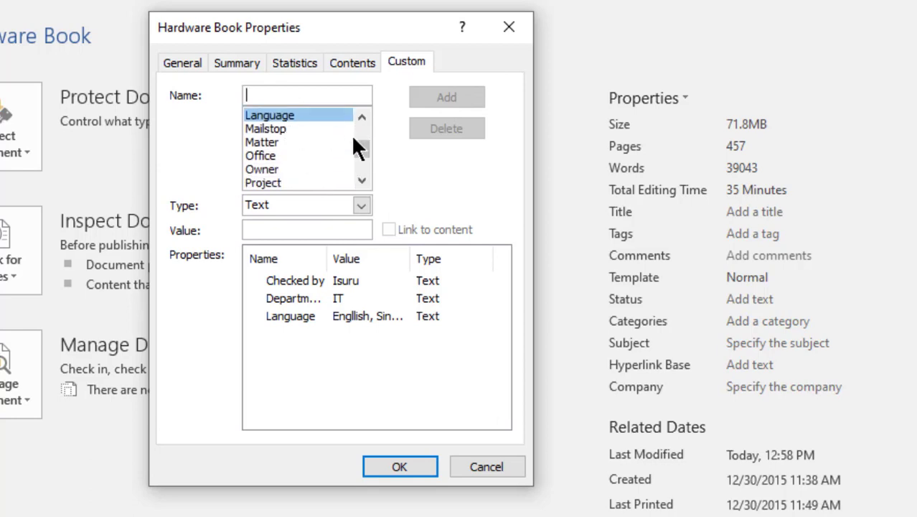
{"action": "left_click_drag", "start_coordinate": [354, 138], "coordinate": [360, 167]}
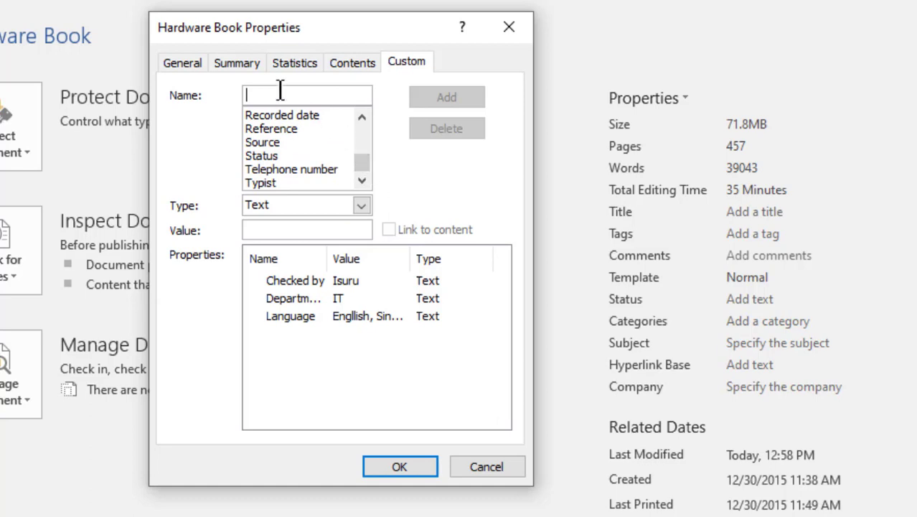
{"action": "type", "text": "R"}
{"action": "type", "text": "evie"}
{"action": "type", "text": "wed"}
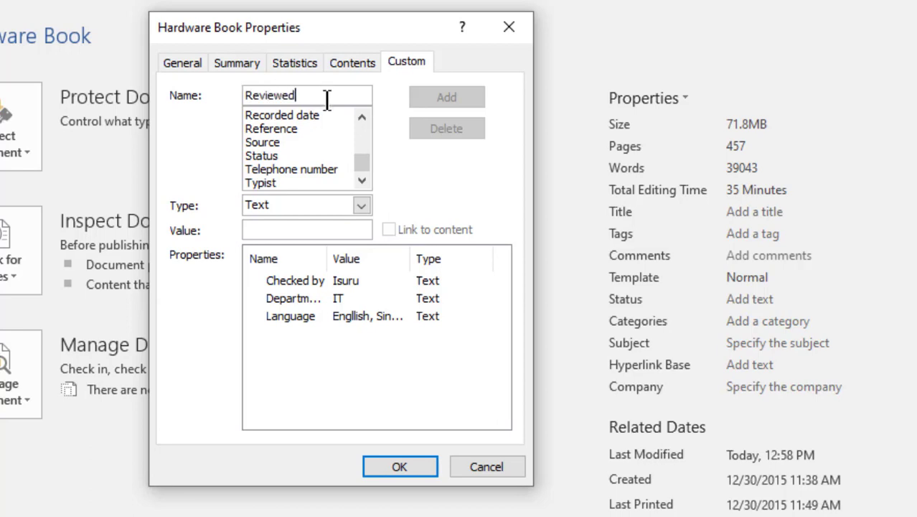
{"action": "left_click", "coordinate": [360, 201]}
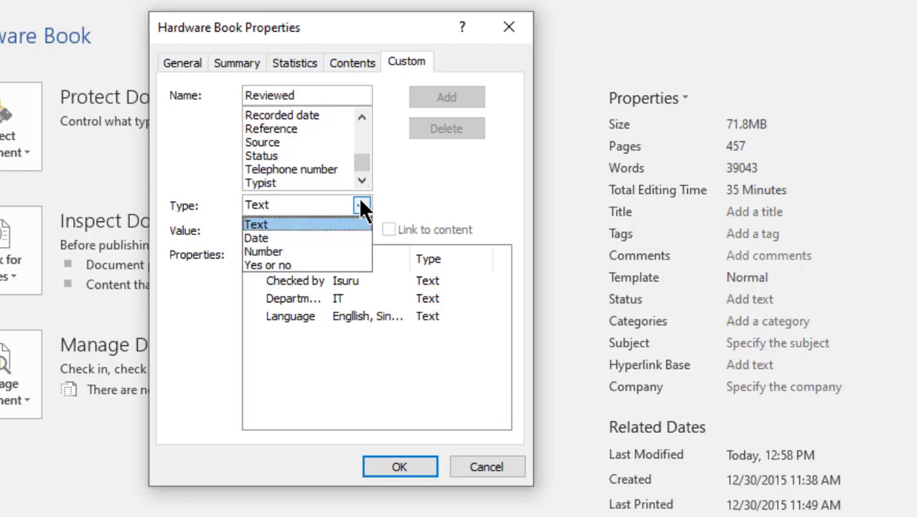
{"action": "left_click", "coordinate": [290, 264]}
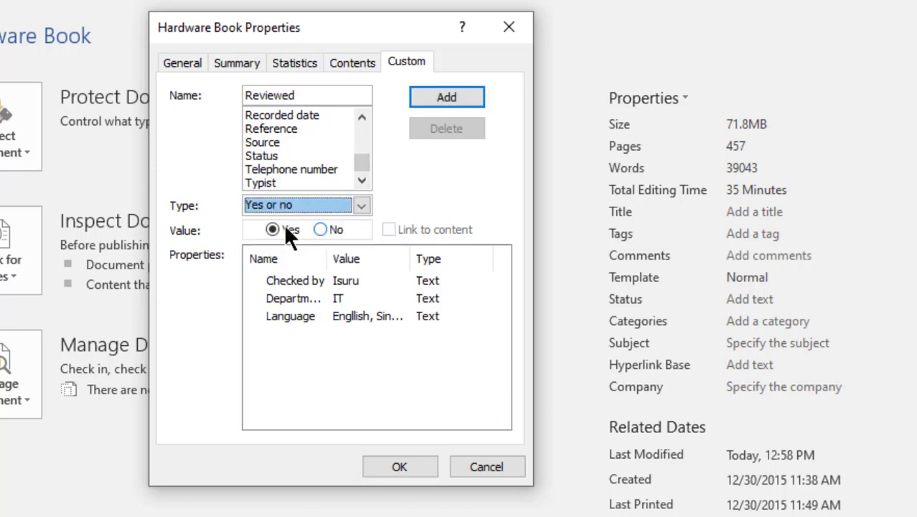
{"action": "left_click", "coordinate": [273, 228]}
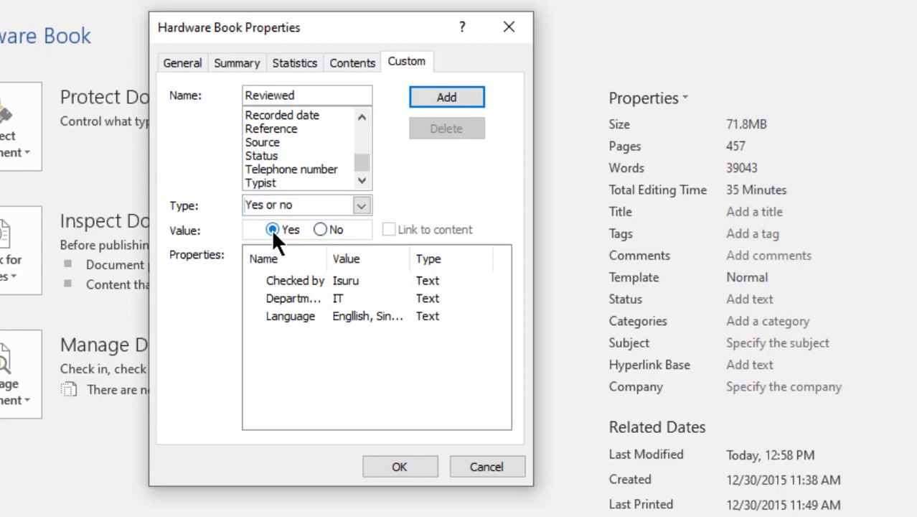
{"action": "left_click", "coordinate": [445, 100]}
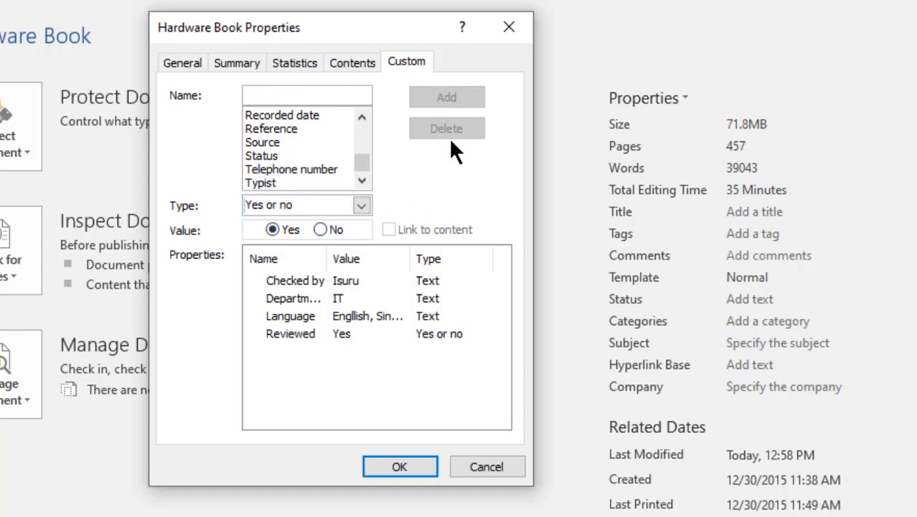
Add the Status custom property as Text type with value '100% complete'
{"action": "left_click", "coordinate": [338, 156]}
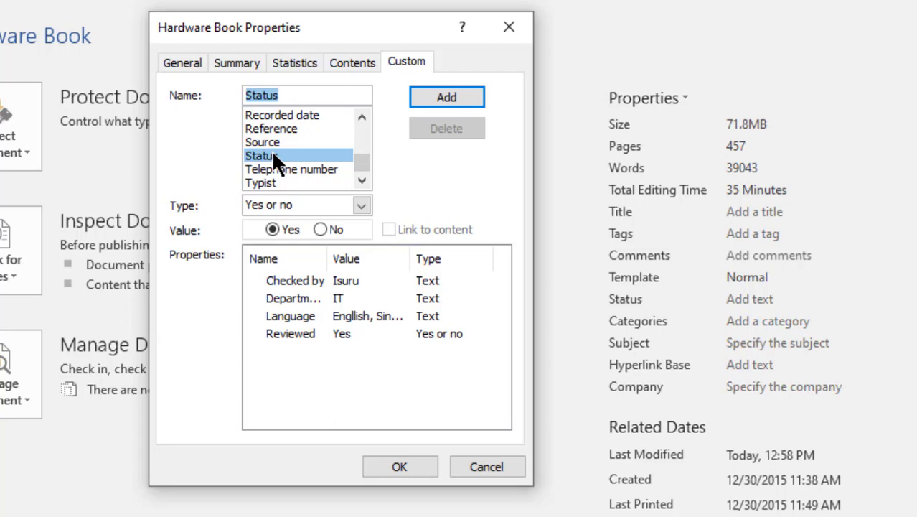
{"action": "left_click", "coordinate": [361, 206]}
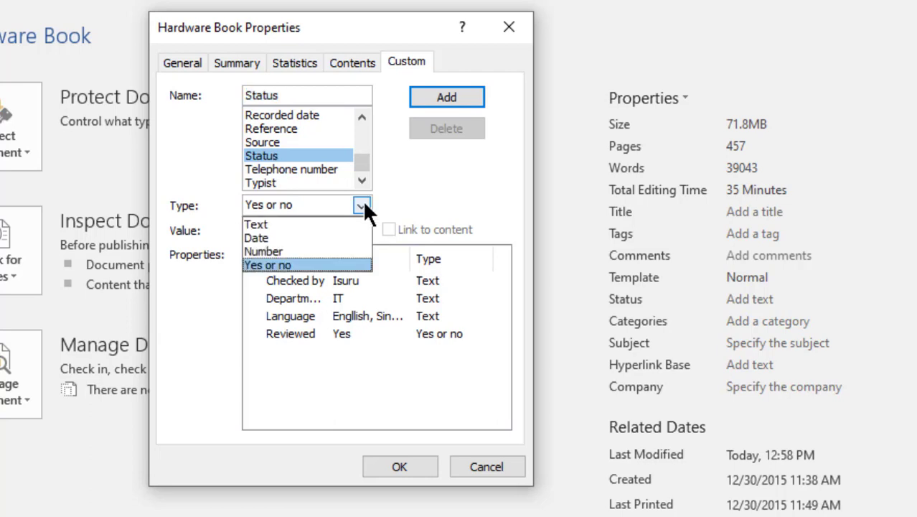
{"action": "left_click", "coordinate": [280, 222]}
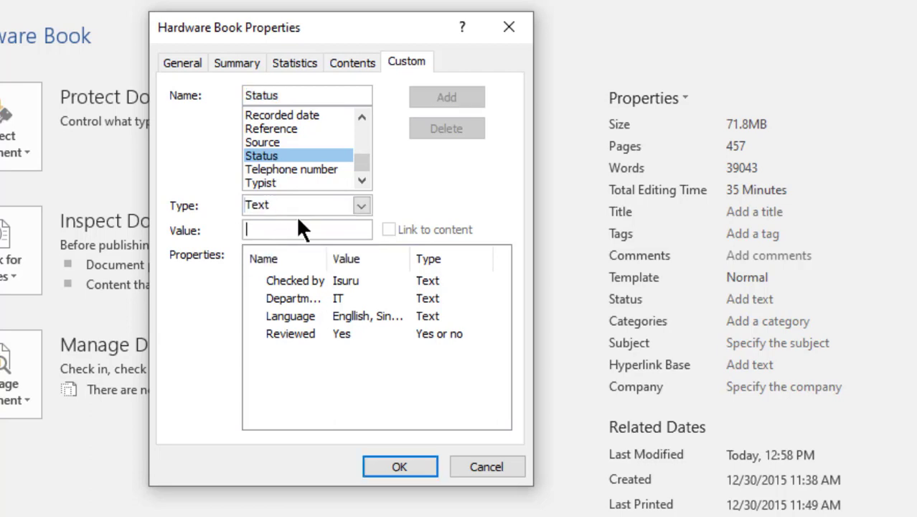
{"action": "type", "text": "100"}
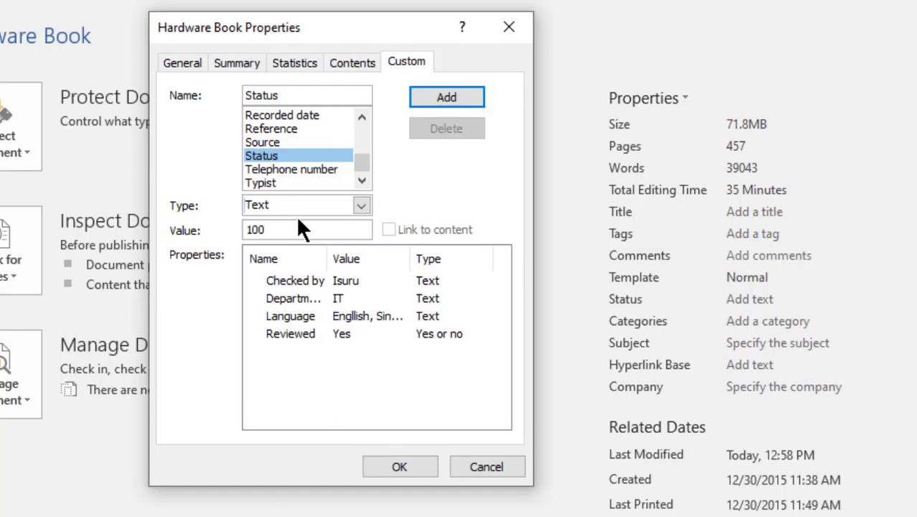
{"action": "type", "text": "% com"}
{"action": "type", "text": "plete"}
{"action": "left_click", "coordinate": [445, 93]}
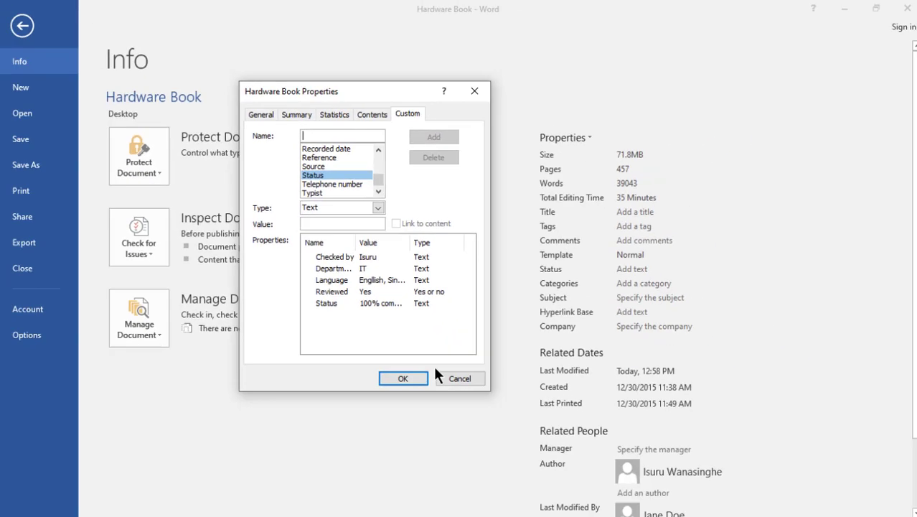
Confirm the Properties dialog with OK and return to the Hardware Book file on the desktop
{"action": "left_click", "coordinate": [408, 378]}
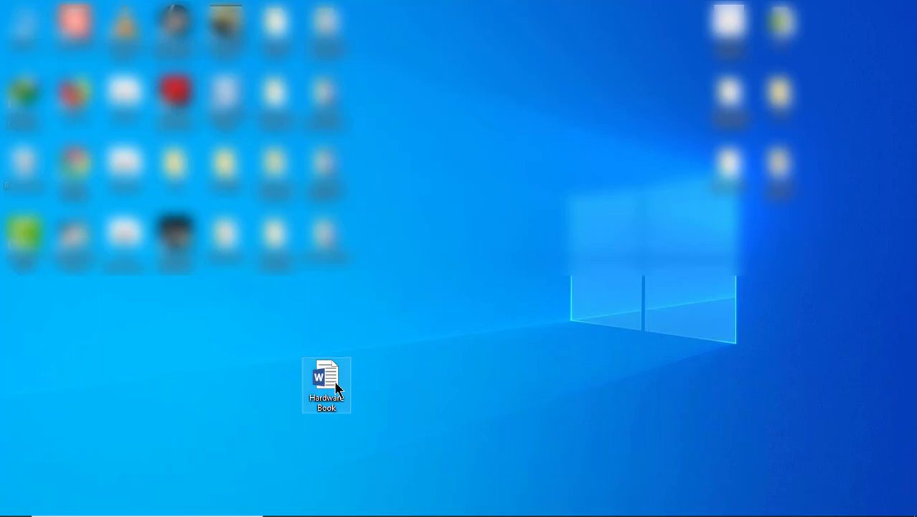
{"action": "mouse_move", "coordinate": [334, 403]}
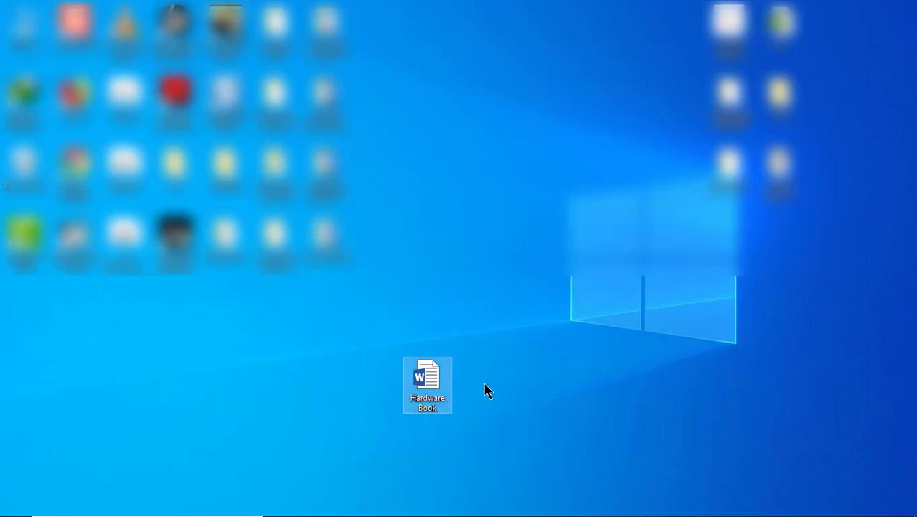
Open the Hardware Book file's Properties and review its title, tags and categories on the Details tab
{"action": "right_click", "coordinate": [436, 386]}
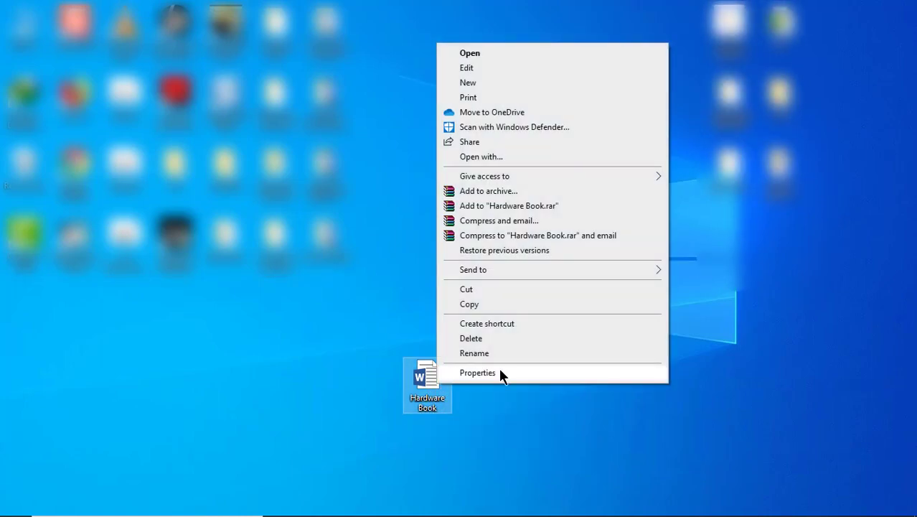
{"action": "left_click", "coordinate": [478, 372]}
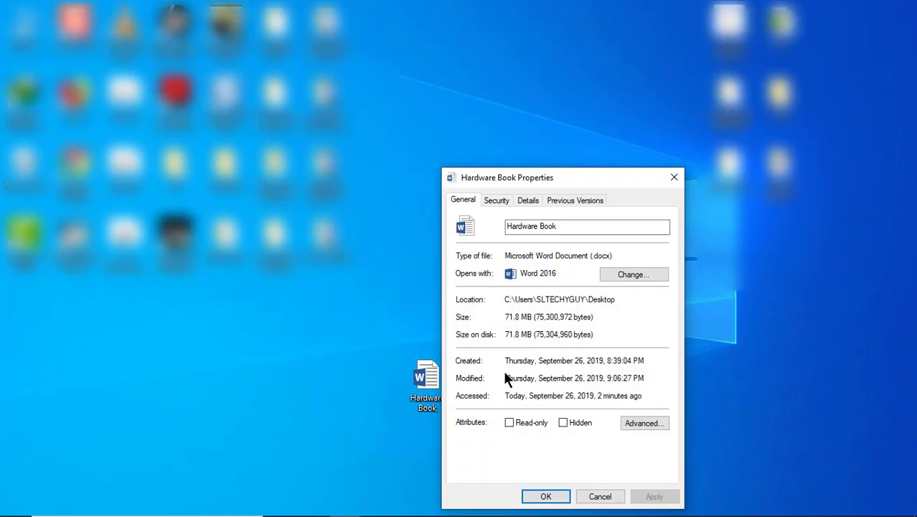
{"action": "left_click_drag", "start_coordinate": [549, 183], "coordinate": [531, 160]}
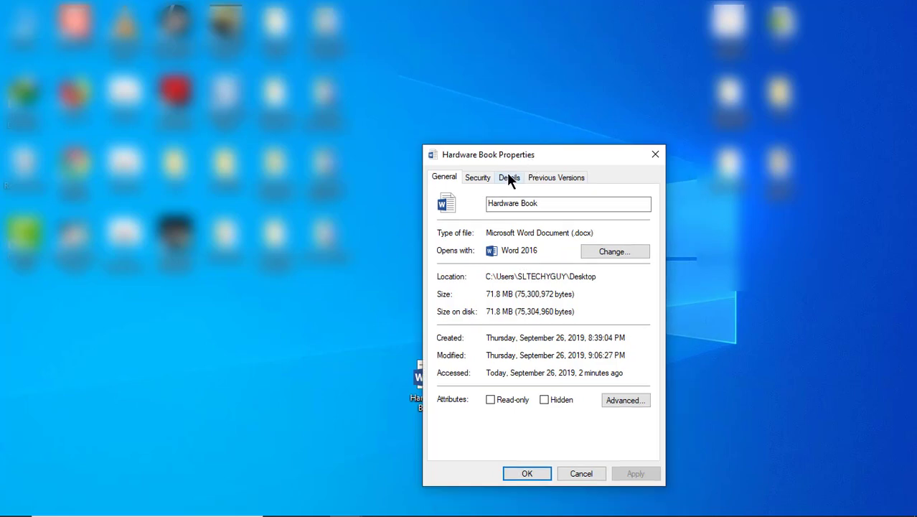
{"action": "left_click", "coordinate": [508, 176]}
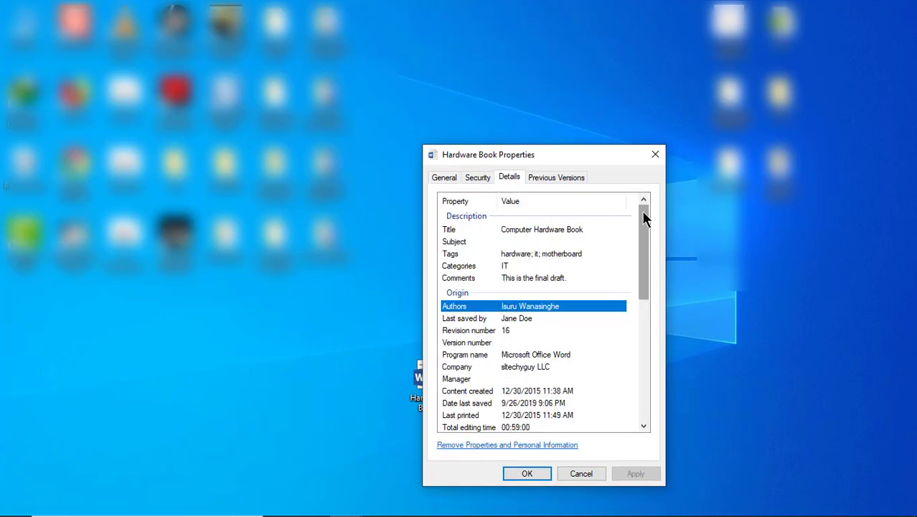
{"action": "mouse_move", "coordinate": [644, 210]}
{"action": "left_mouse_down"}
{"action": "mouse_move", "coordinate": [649, 321]}
{"action": "mouse_move", "coordinate": [650, 283]}
{"action": "left_mouse_up"}
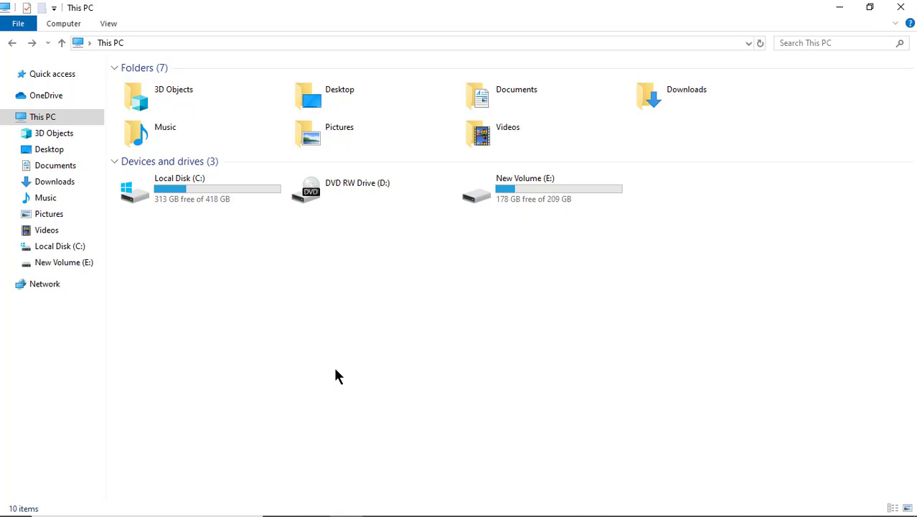
Browse through Local Disk (C:) and Users to the user's home folder
{"action": "double_click", "coordinate": [197, 184]}
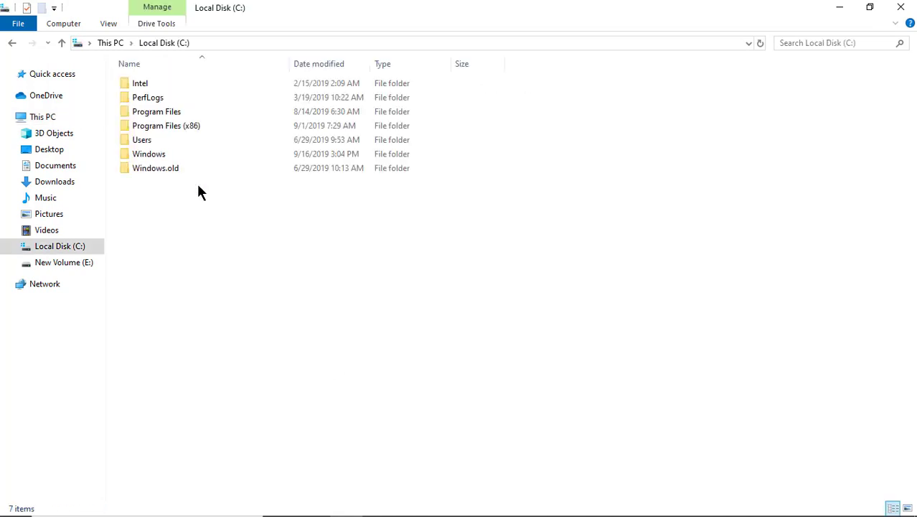
{"action": "double_click", "coordinate": [148, 138]}
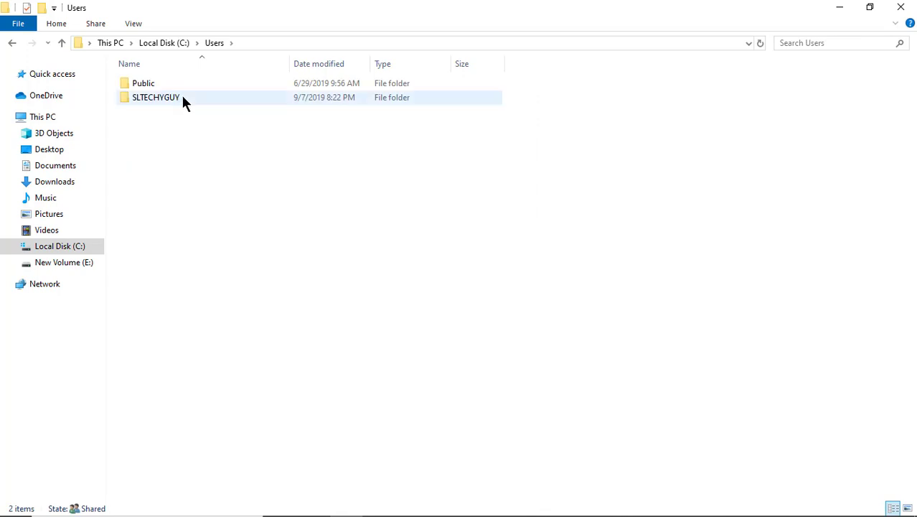
{"action": "double_click", "coordinate": [158, 99]}
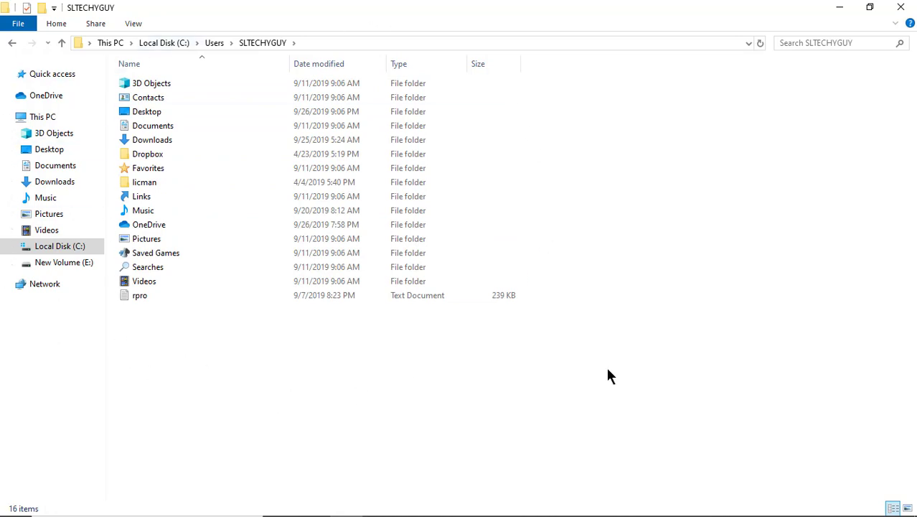
Search for tag:hardware, select the Hardware Book result, then go back to the home folder
{"action": "left_click", "coordinate": [804, 43]}
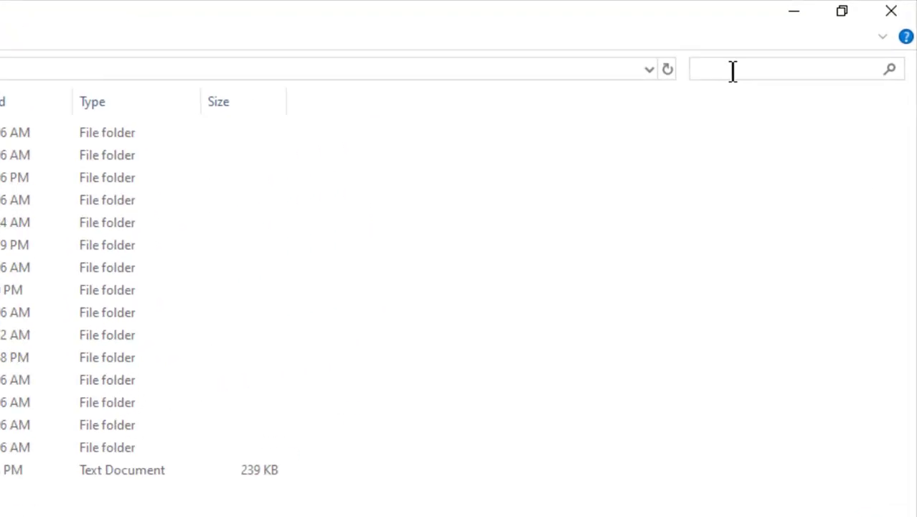
{"action": "left_click", "coordinate": [710, 81]}
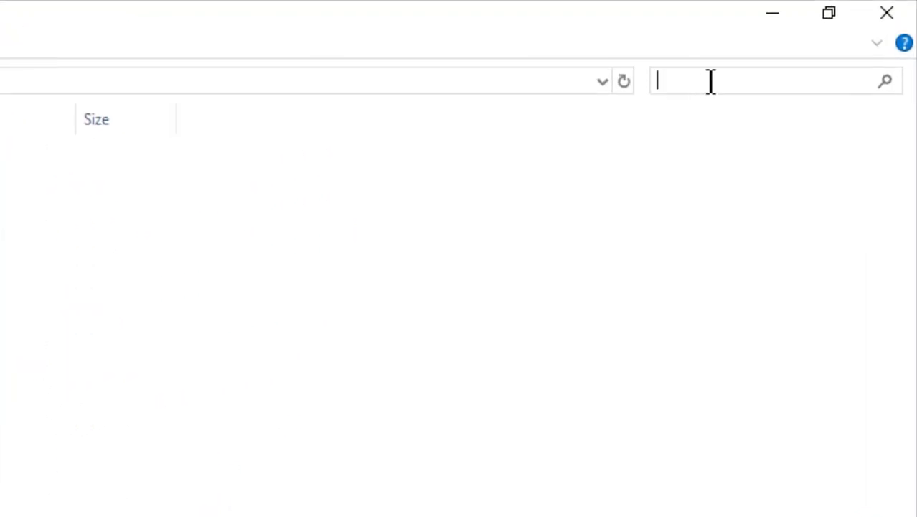
{"action": "type", "text": "tag"}
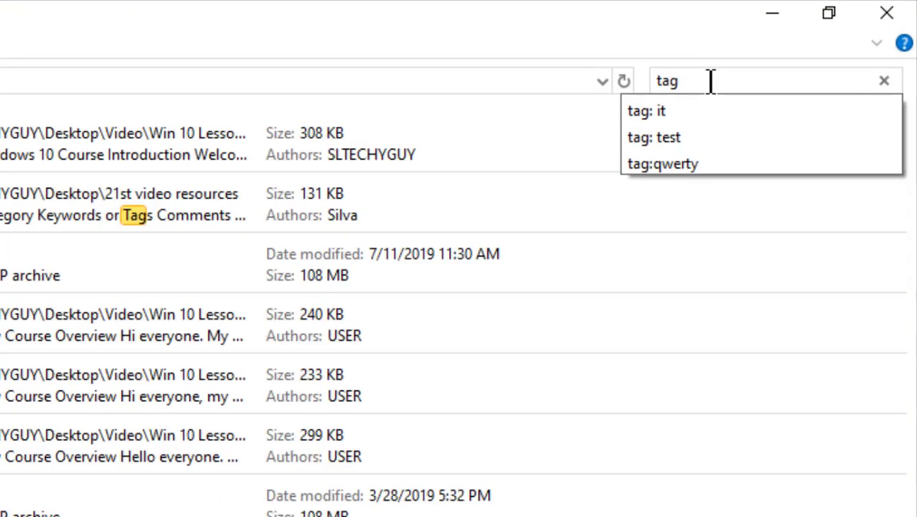
{"action": "type", "text": ":"}
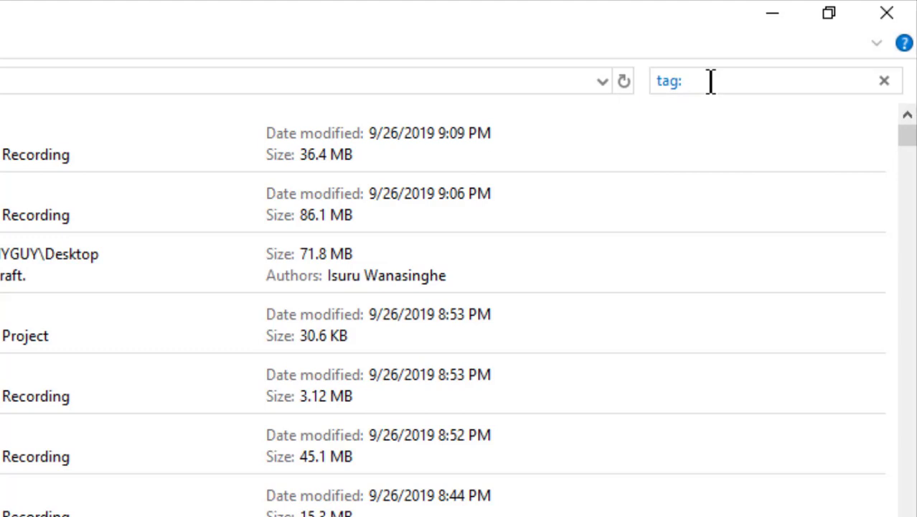
{"action": "type", "text": "hardware"}
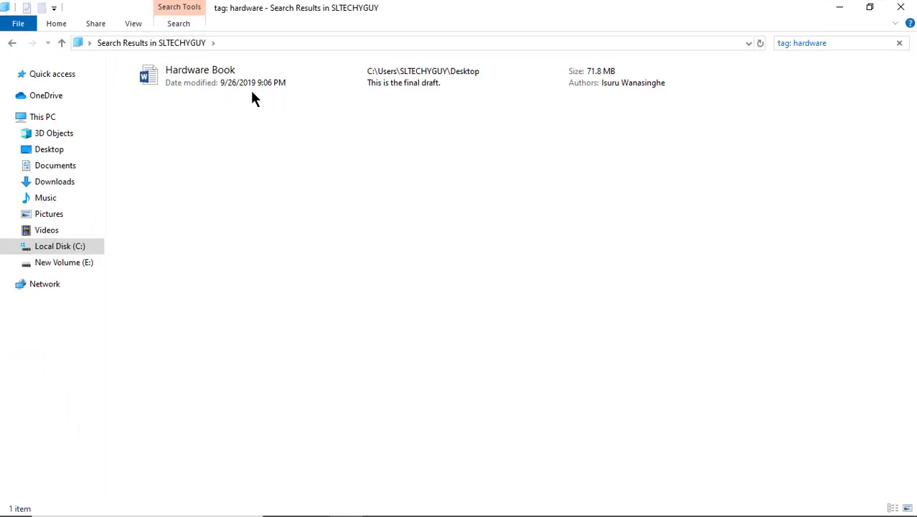
{"action": "left_click", "coordinate": [223, 82]}
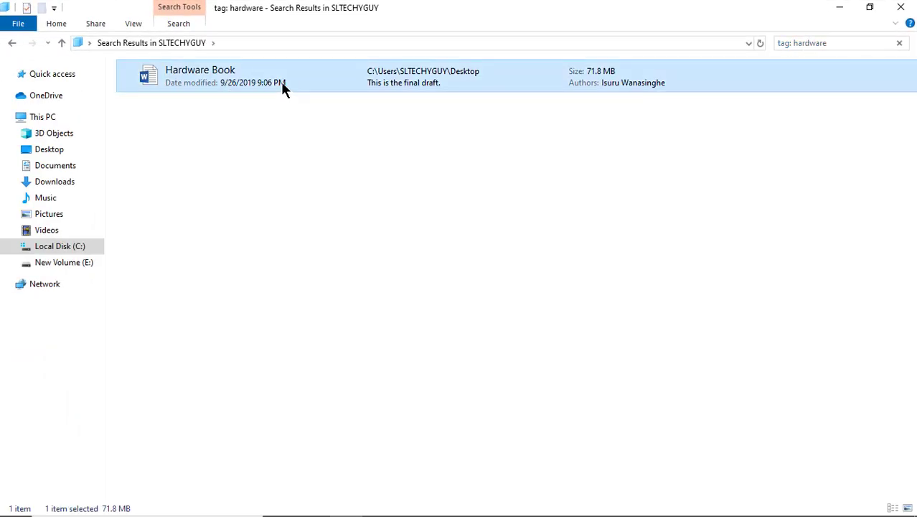
{"action": "key", "text": "alt+Left"}
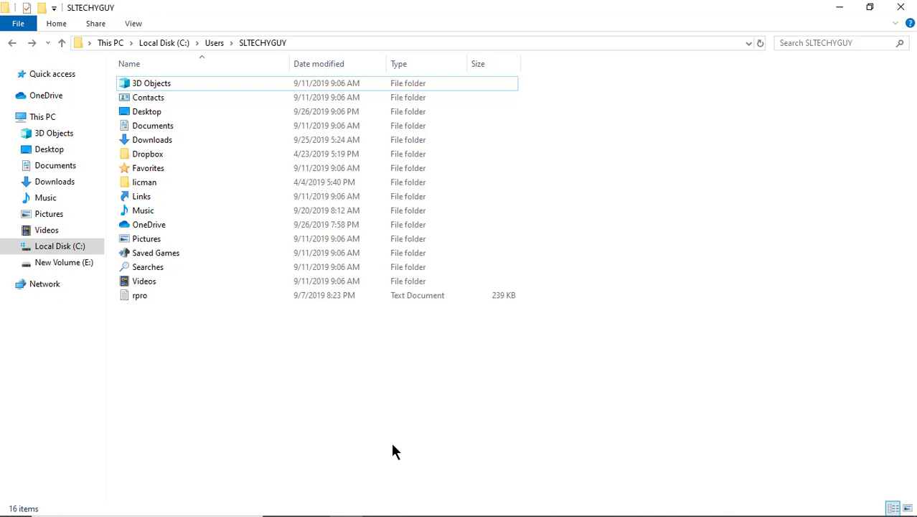
Open Desktop > Word Docs and briefly select the Hardware Book file
{"action": "double_click", "coordinate": [155, 111]}
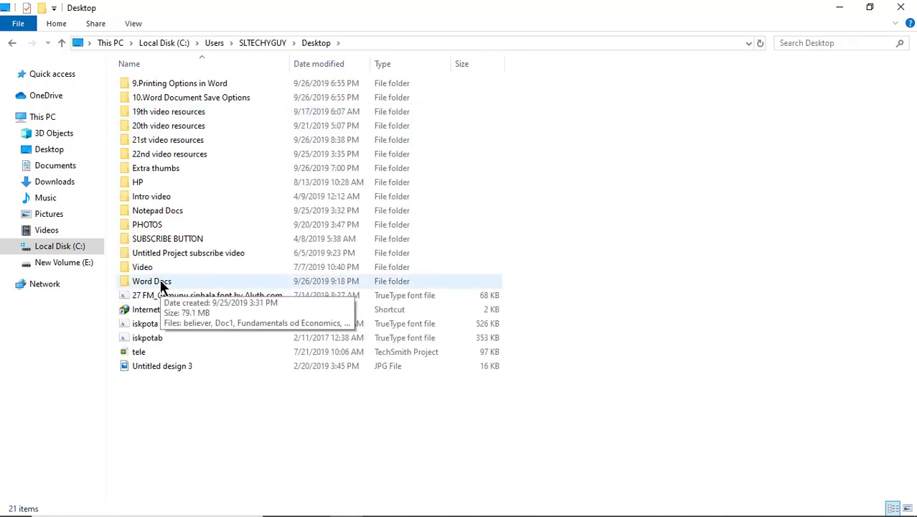
{"action": "double_click", "coordinate": [160, 282]}
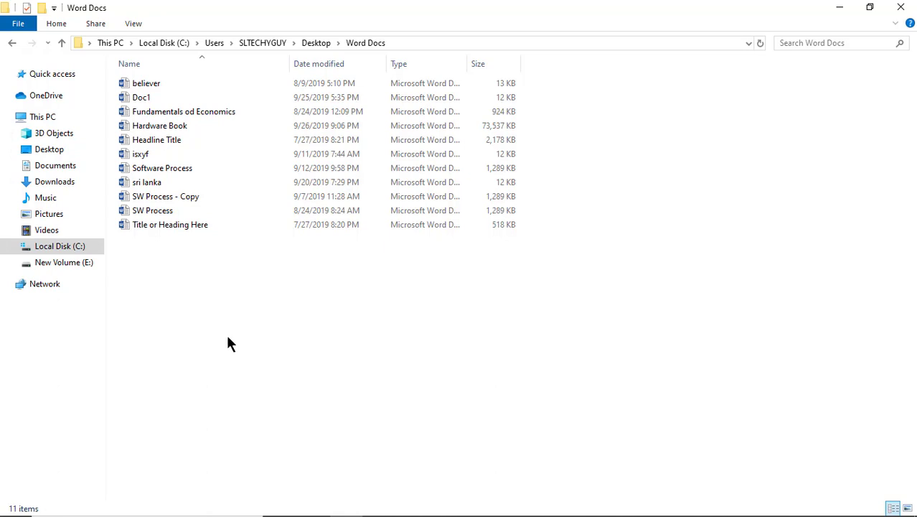
{"action": "mouse_move", "coordinate": [159, 126]}
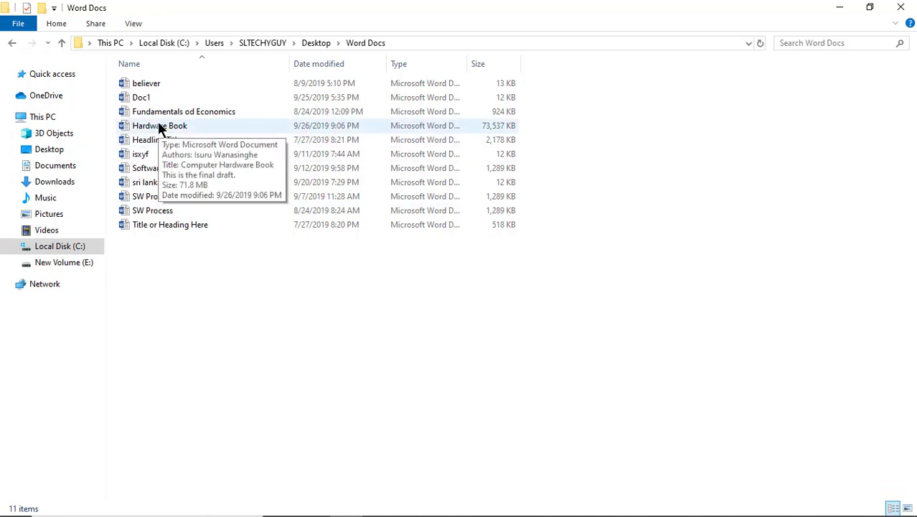
{"action": "left_click", "coordinate": [159, 126]}
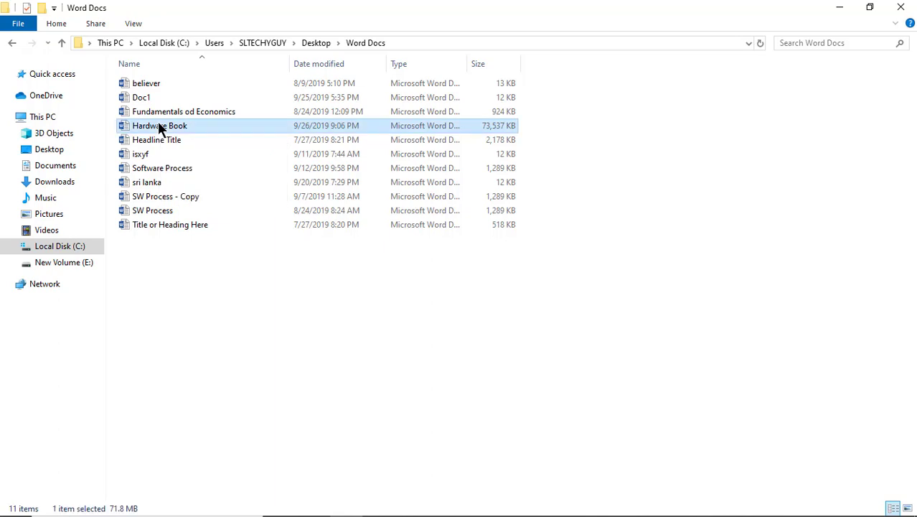
{"action": "left_click", "coordinate": [298, 326]}
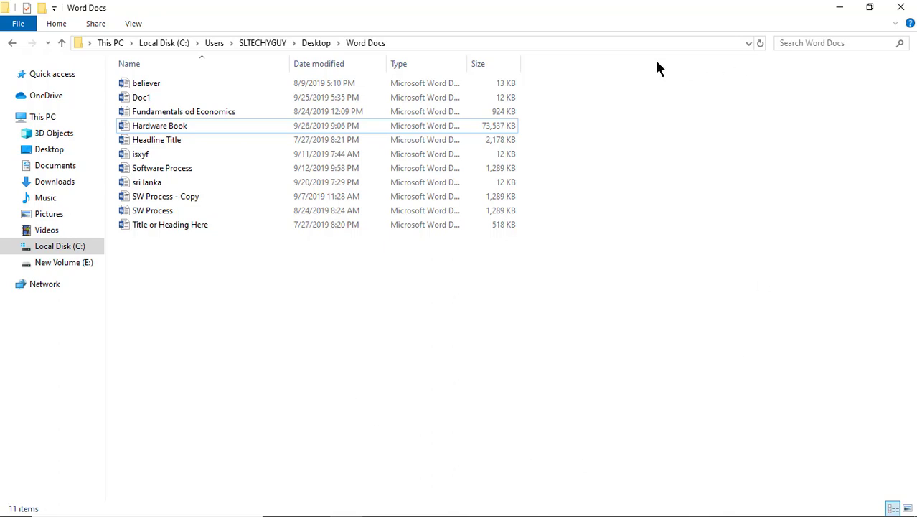
Add a Tags column to the Word Docs listing and widen it to show full tags
{"action": "right_click", "coordinate": [576, 64]}
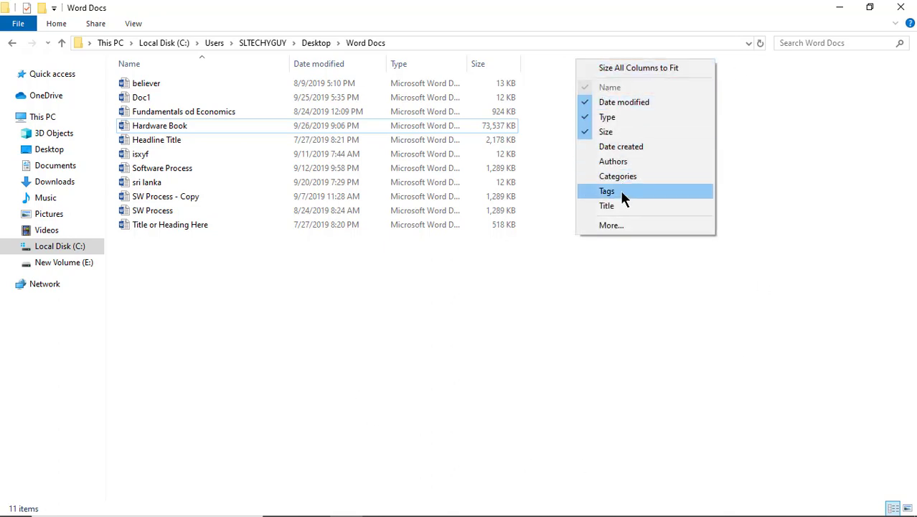
{"action": "left_click", "coordinate": [594, 196]}
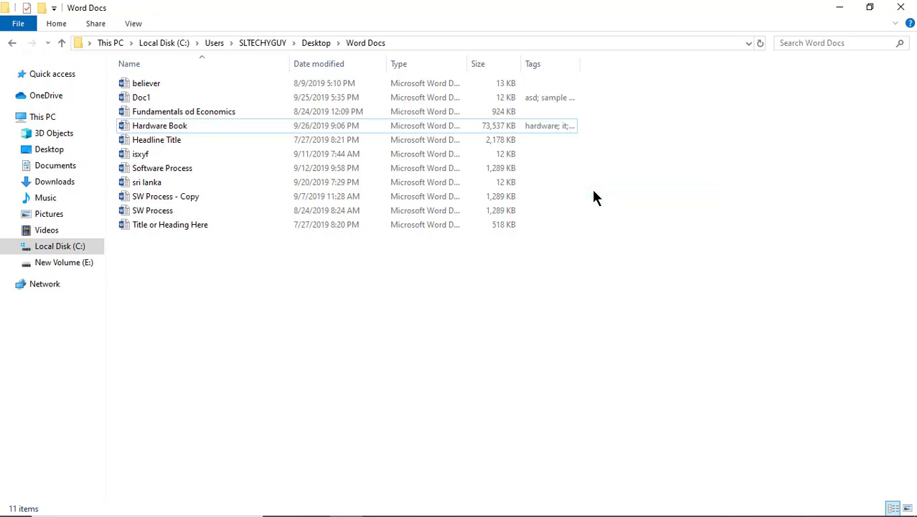
{"action": "mouse_move", "coordinate": [580, 63]}
{"action": "left_mouse_down"}
{"action": "mouse_move", "coordinate": [727, 63]}
{"action": "mouse_move", "coordinate": [712, 71]}
{"action": "left_mouse_up"}
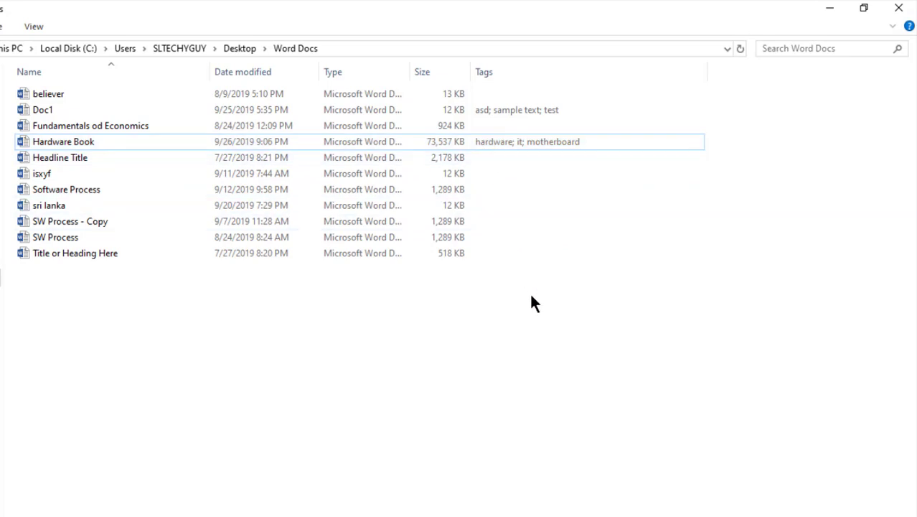
Point out the tags on Doc1 and Hardware Book, then begin a folder search
{"action": "left_click", "coordinate": [44, 109]}
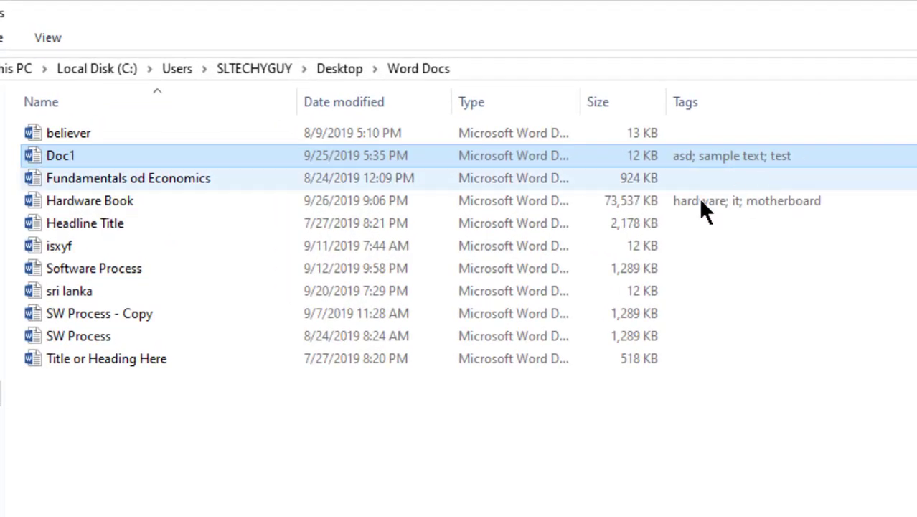
{"action": "left_click", "coordinate": [104, 203]}
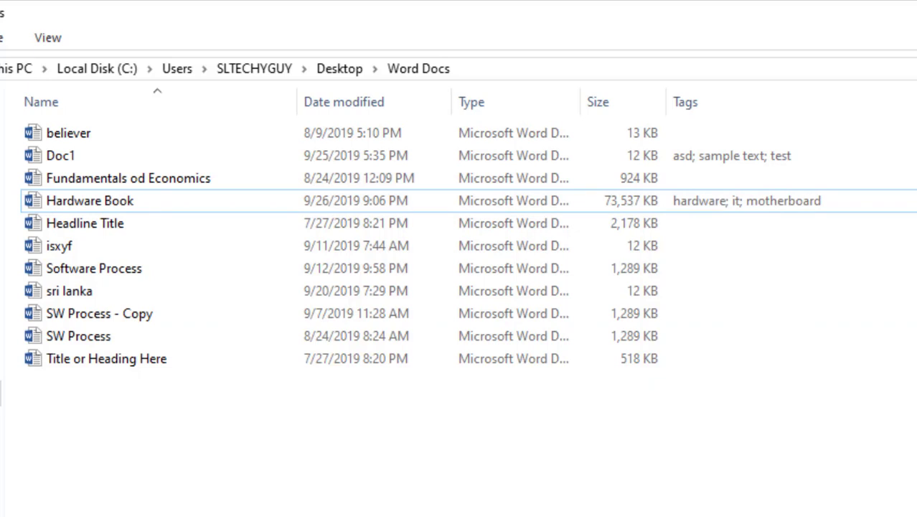
{"action": "left_click", "coordinate": [746, 69]}
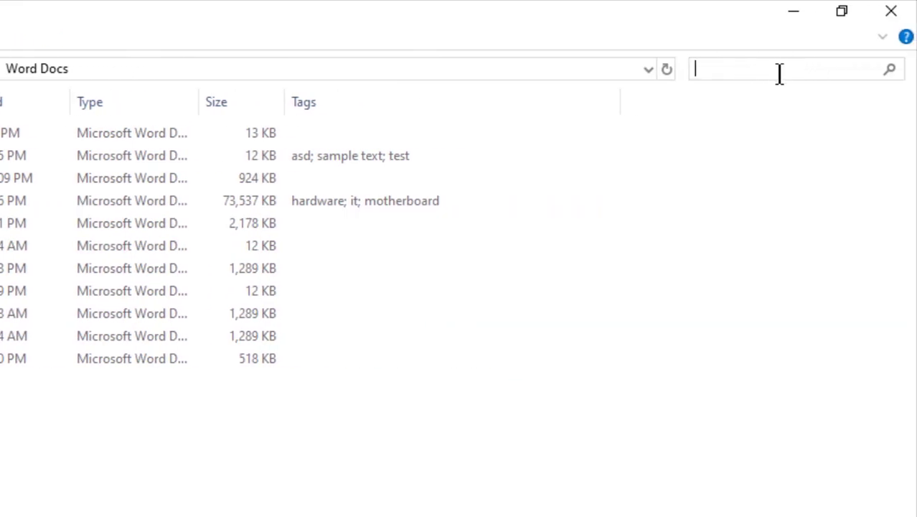
Filter Word Docs with the 'tag: hardware' search and select the lone Hardware Book result
{"action": "type", "text": "tag"}
{"action": "type", "text": ":"}
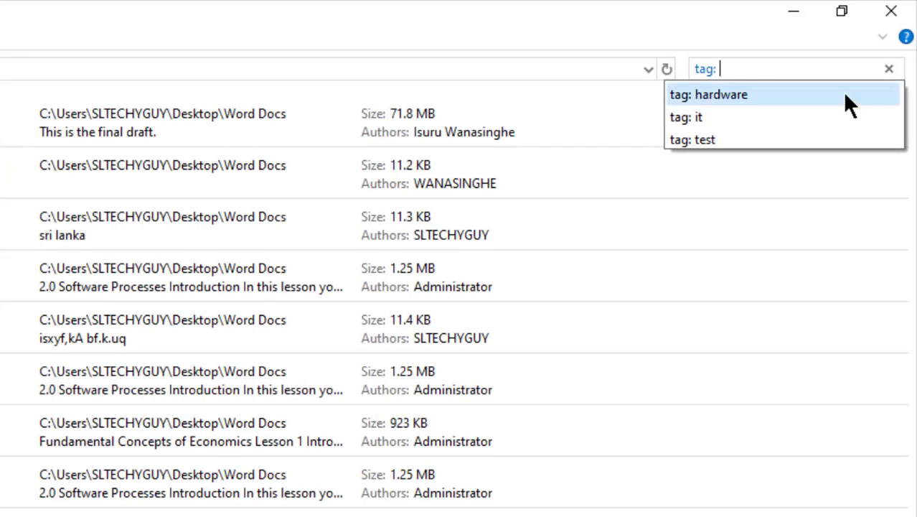
{"action": "left_click", "coordinate": [759, 100]}
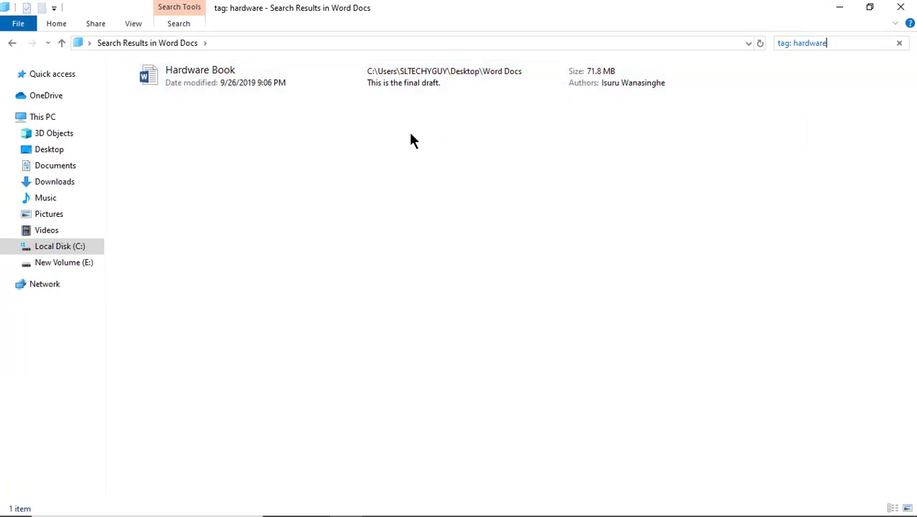
{"action": "left_click", "coordinate": [399, 85]}
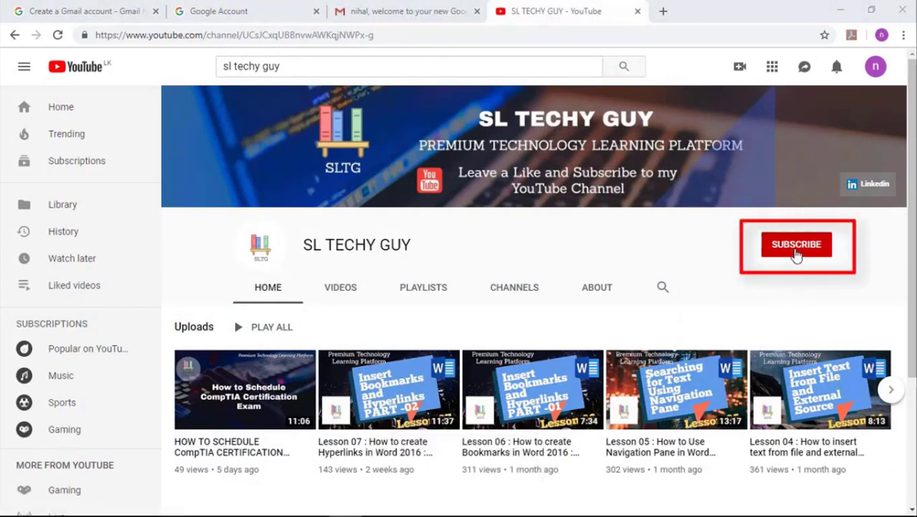
Subscribe to the SL TECHY GUY YouTube channel
{"action": "left_click", "coordinate": [797, 253]}
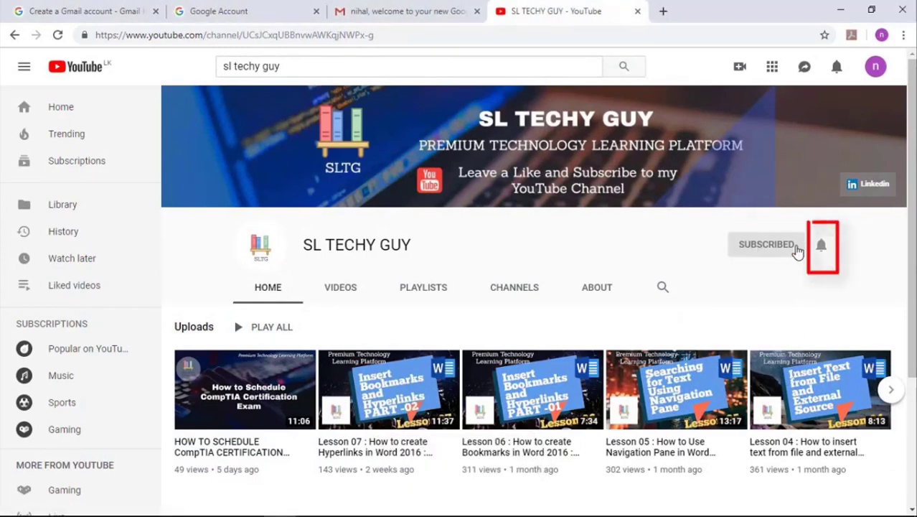